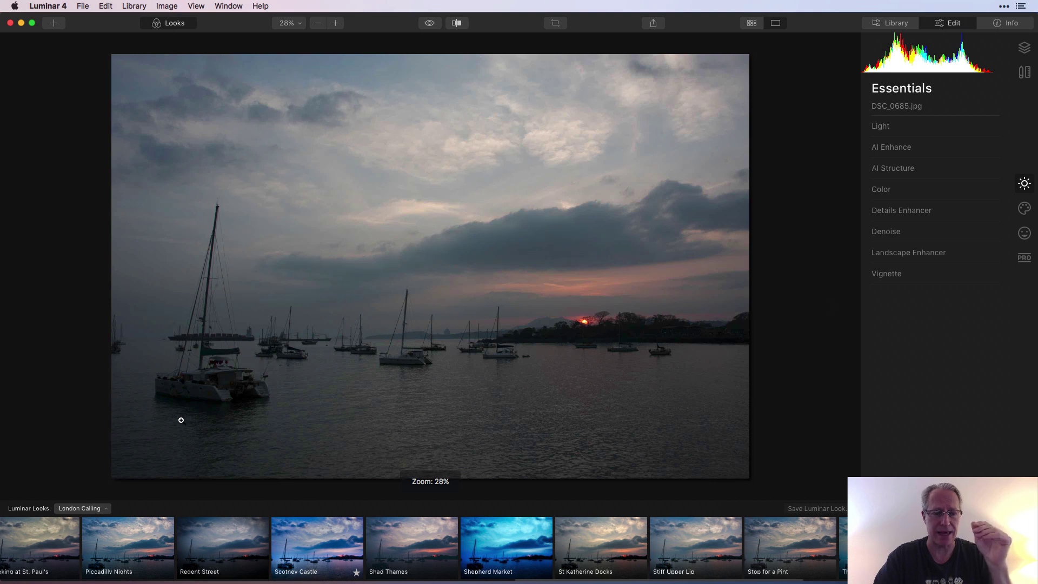
Apply the Cheeky Monkey look from the London Calling collection to the harbour sunset photo and hide the looks strip.
scroll(204, 549, left, 5)
scroll(204, 550, left, 10)
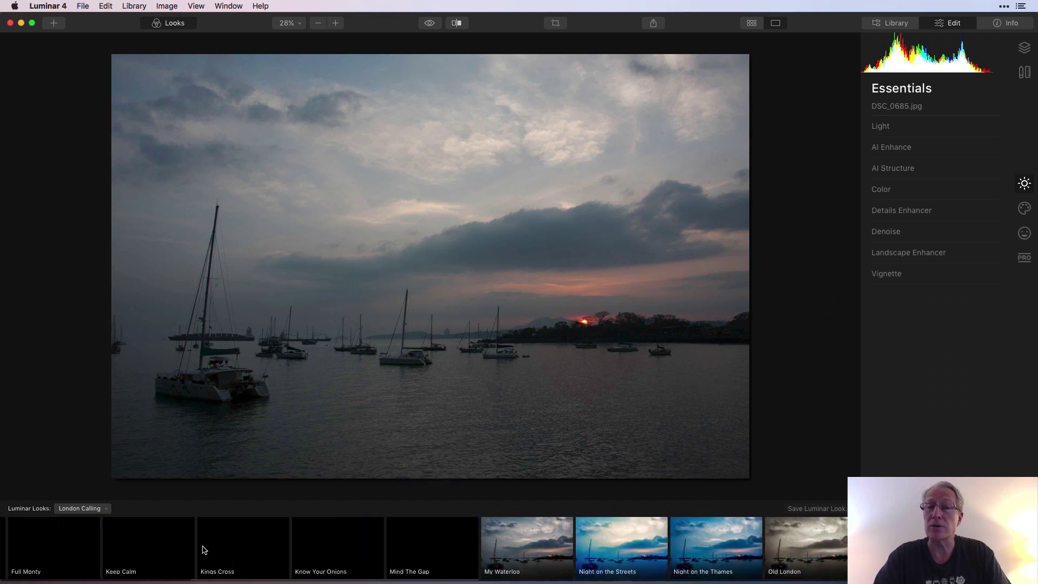
scroll(203, 549, left, 10)
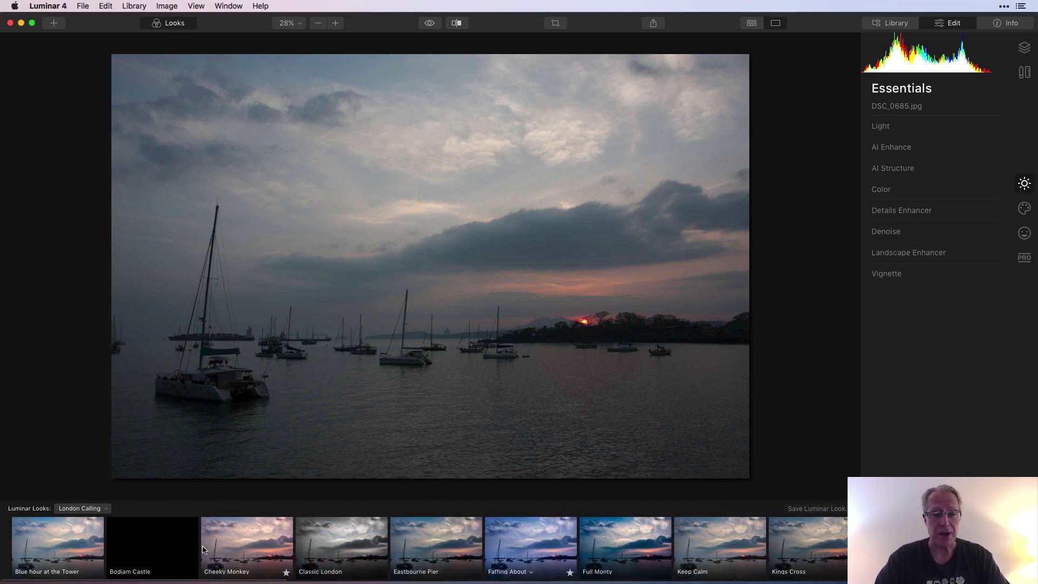
click(86, 509)
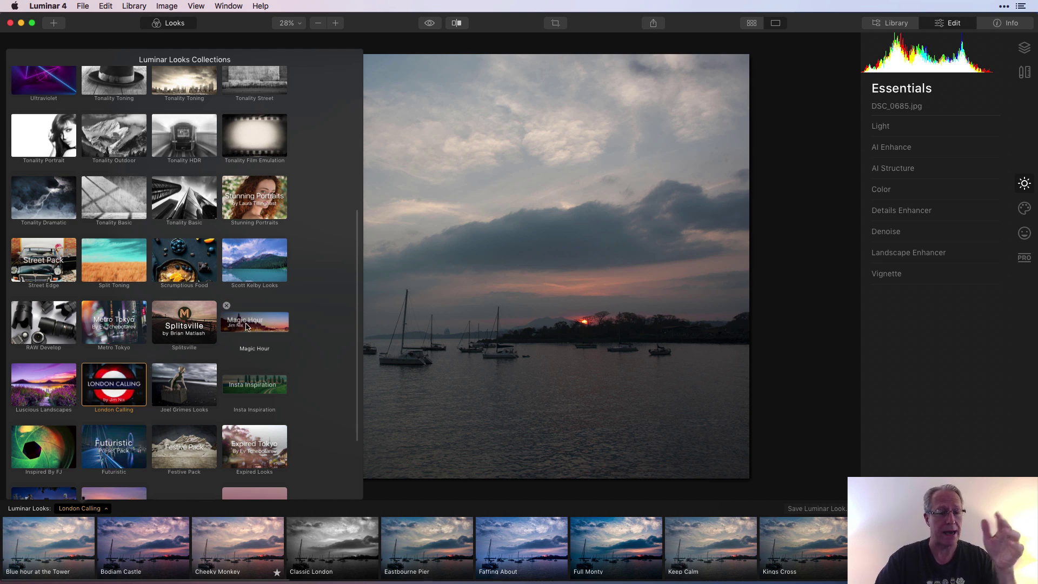
click(112, 393)
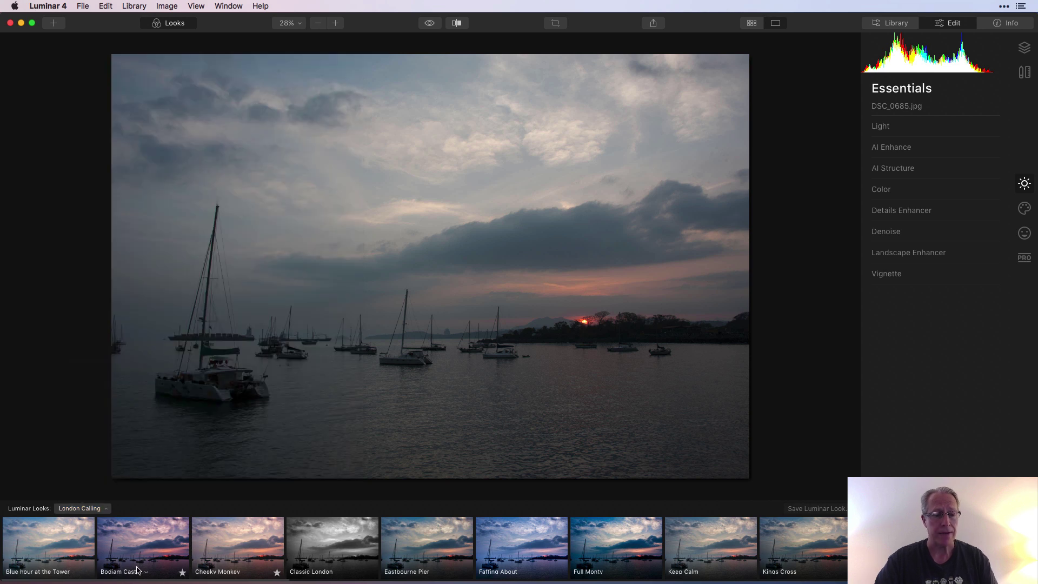
click(229, 548)
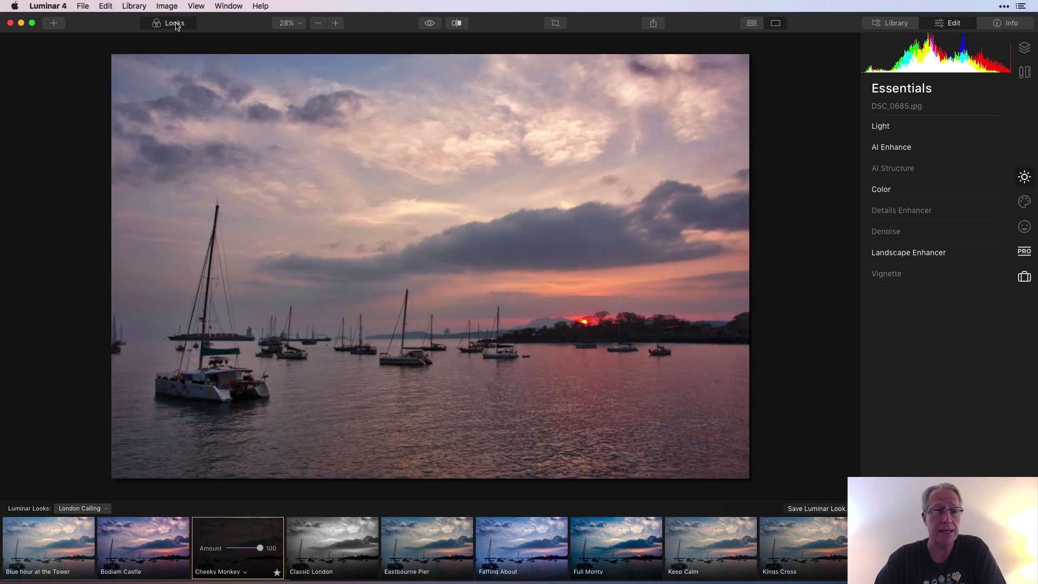
click(175, 24)
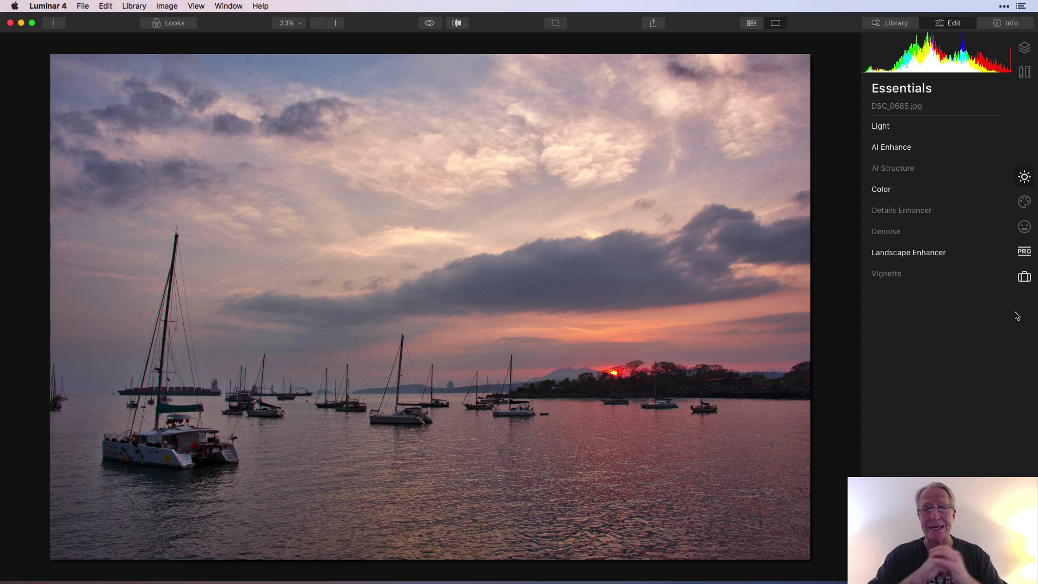
Check which filters the look uses under Deprecated and Essentials, and examine the Light filter's basic and advanced settings.
click(1023, 282)
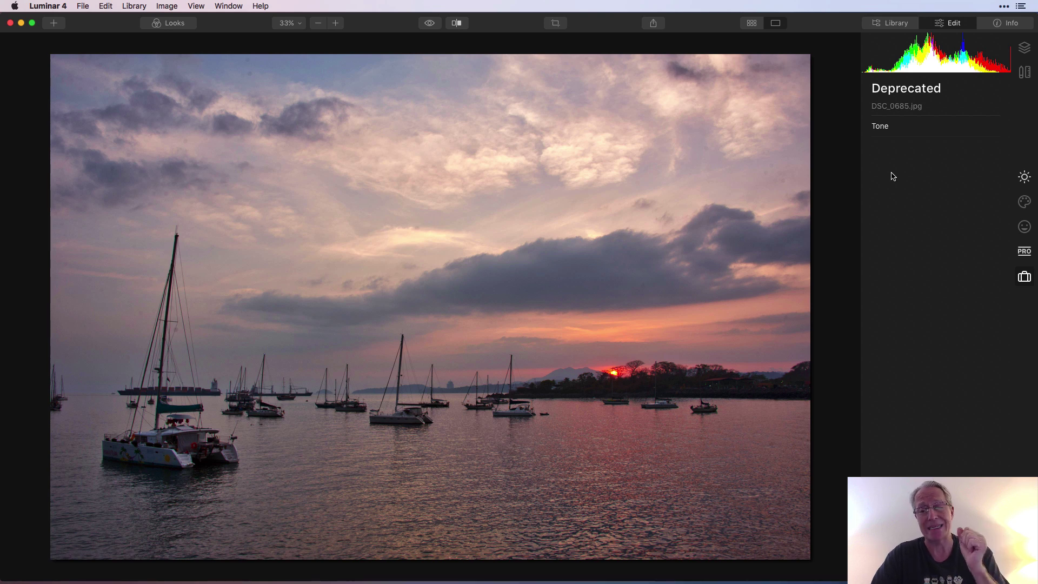
click(1023, 179)
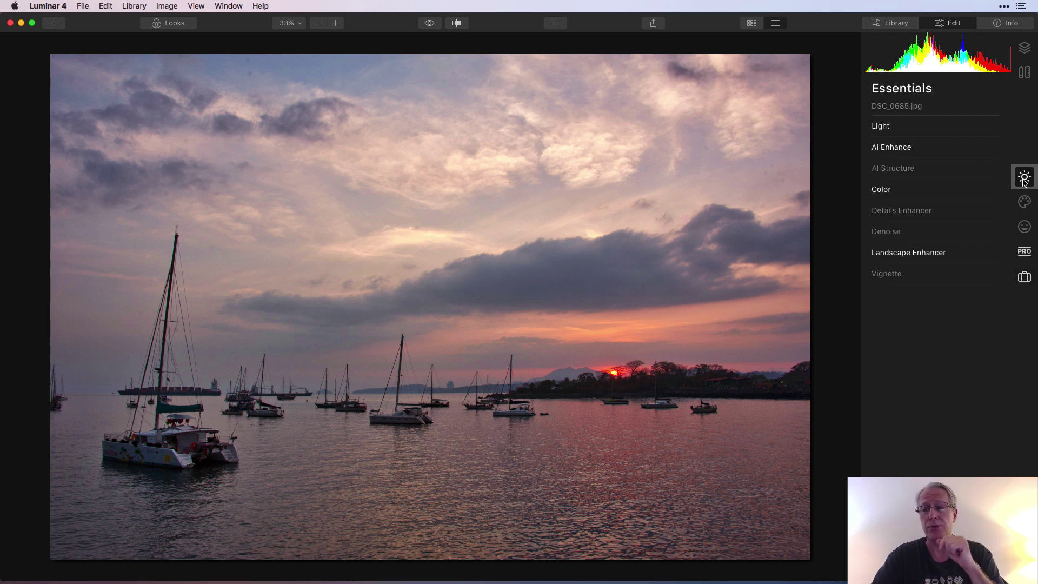
click(889, 132)
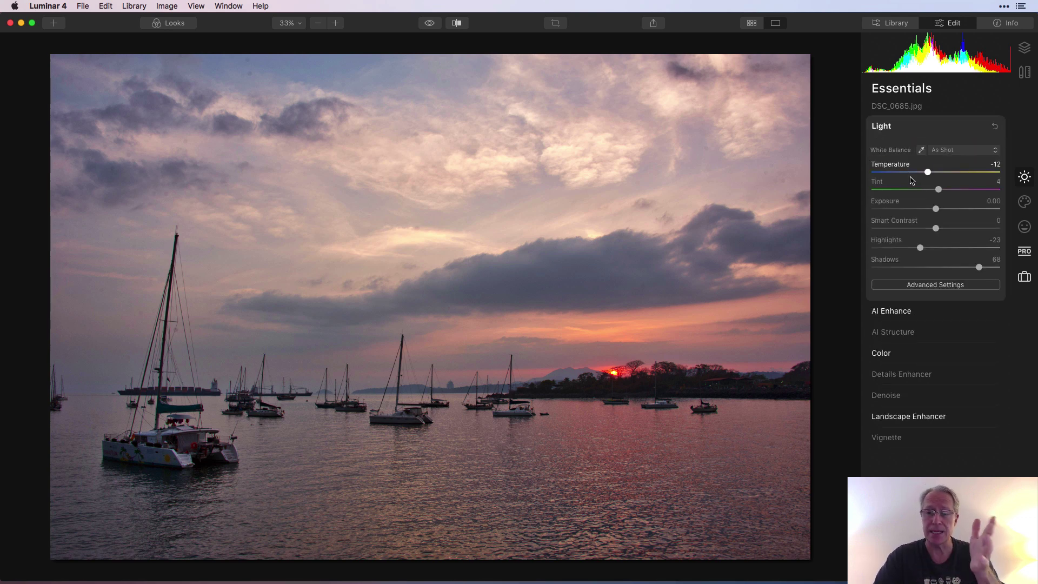
click(928, 286)
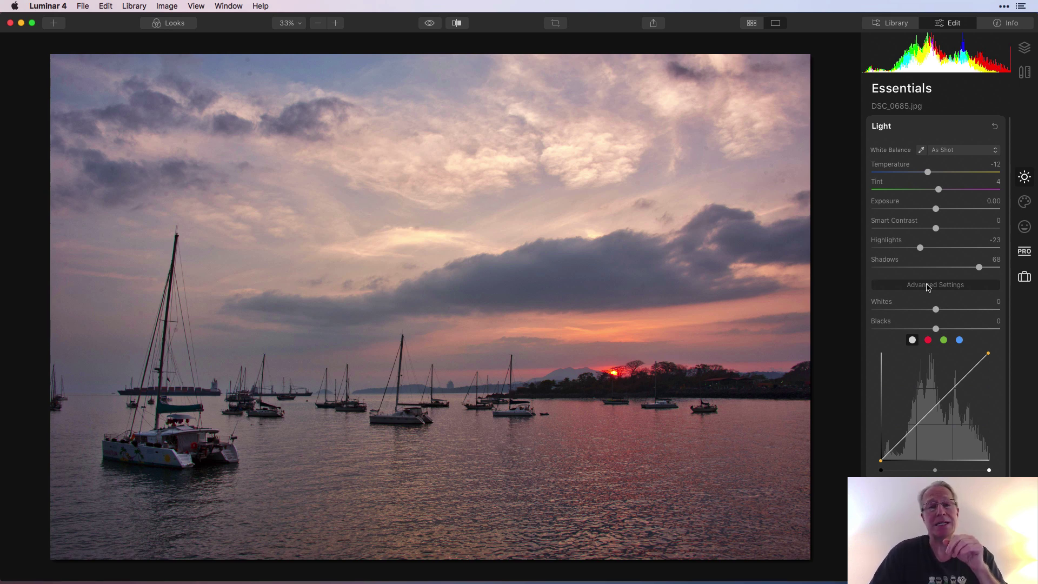
click(928, 286)
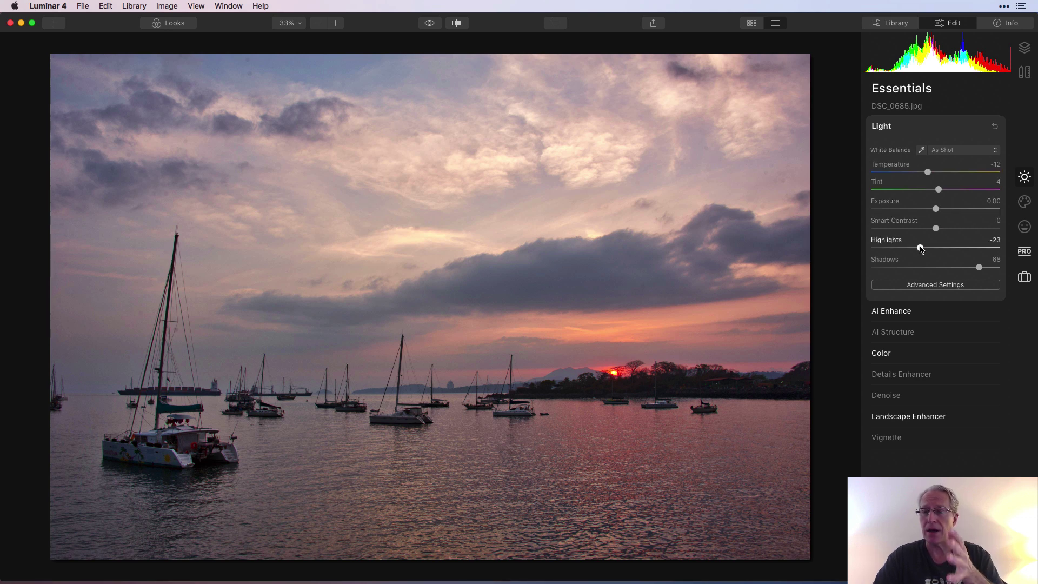
click(939, 125)
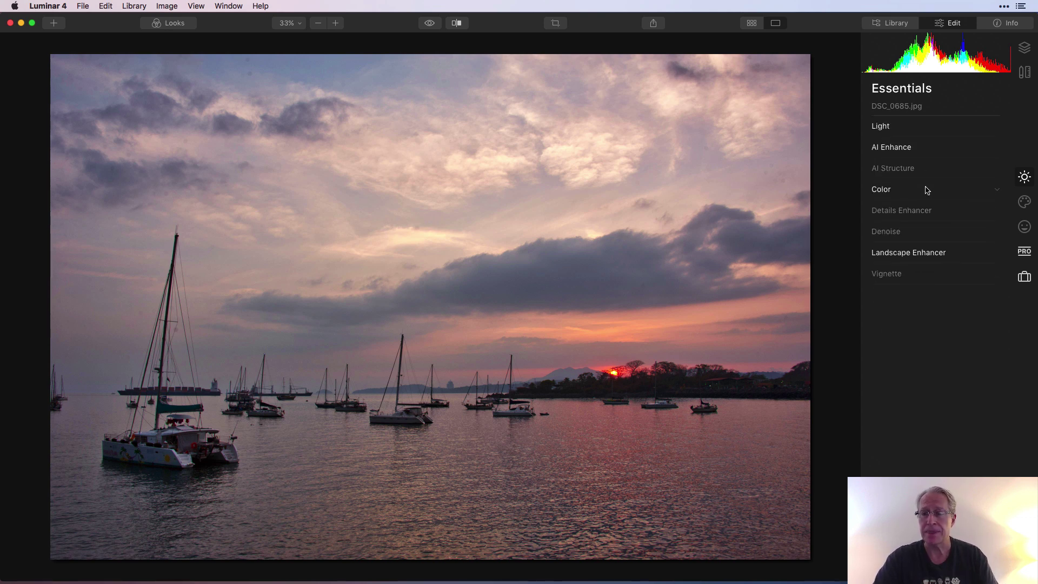
Examine the look's AI Enhance settings and the Color filter's basic and advanced settings.
click(904, 150)
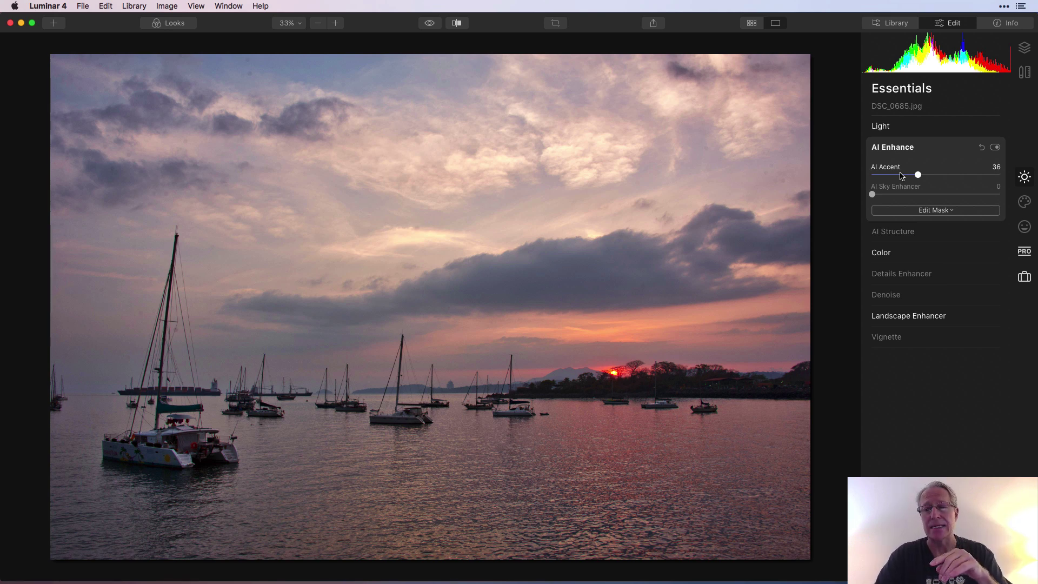
click(931, 151)
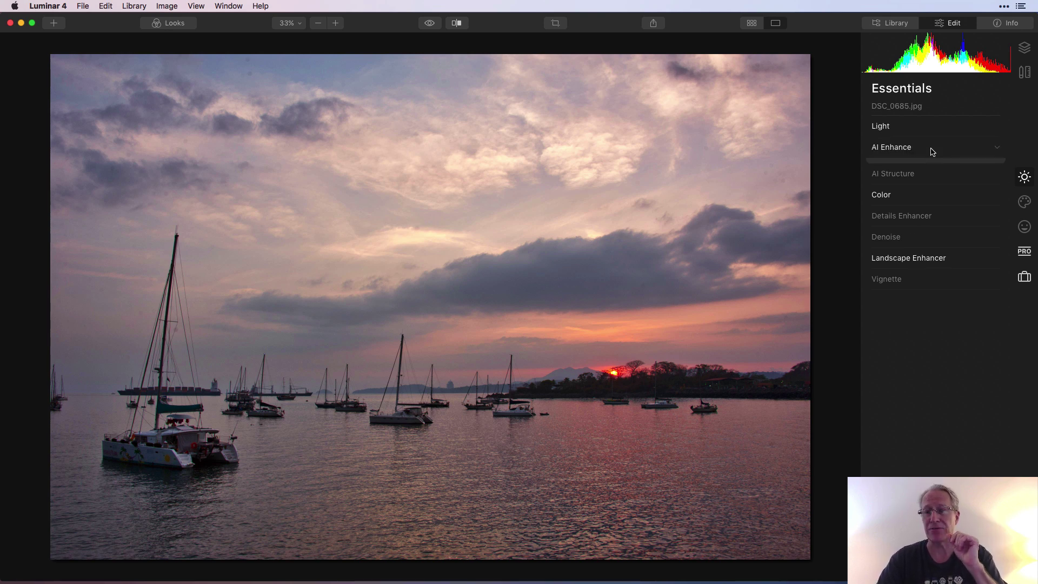
click(927, 192)
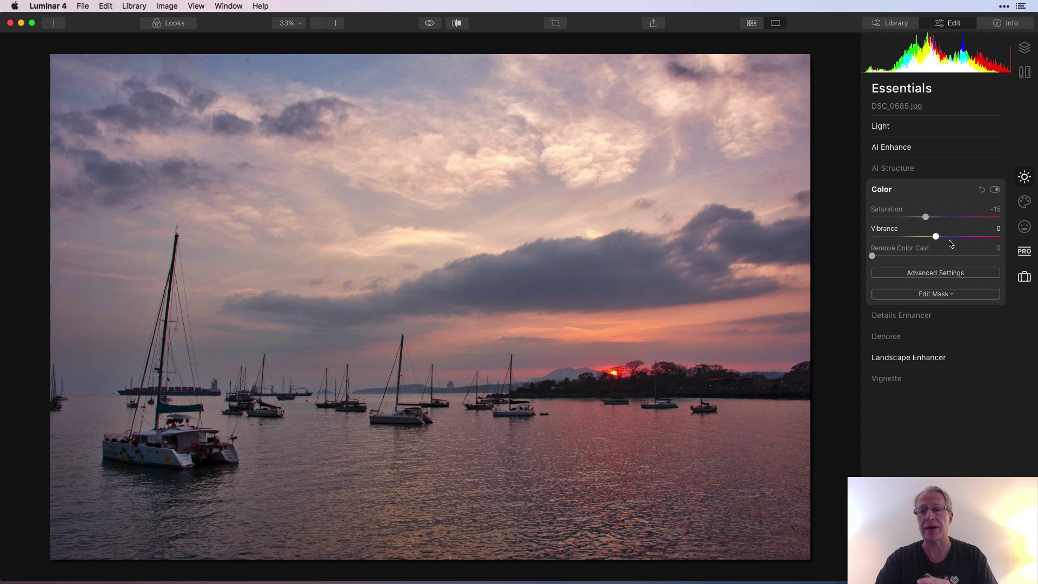
click(937, 273)
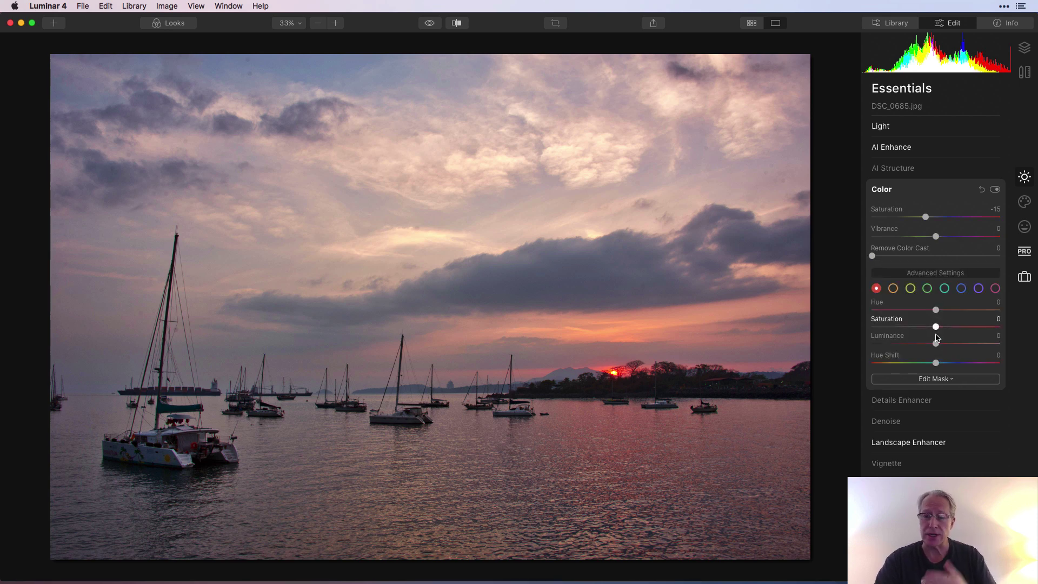
click(942, 273)
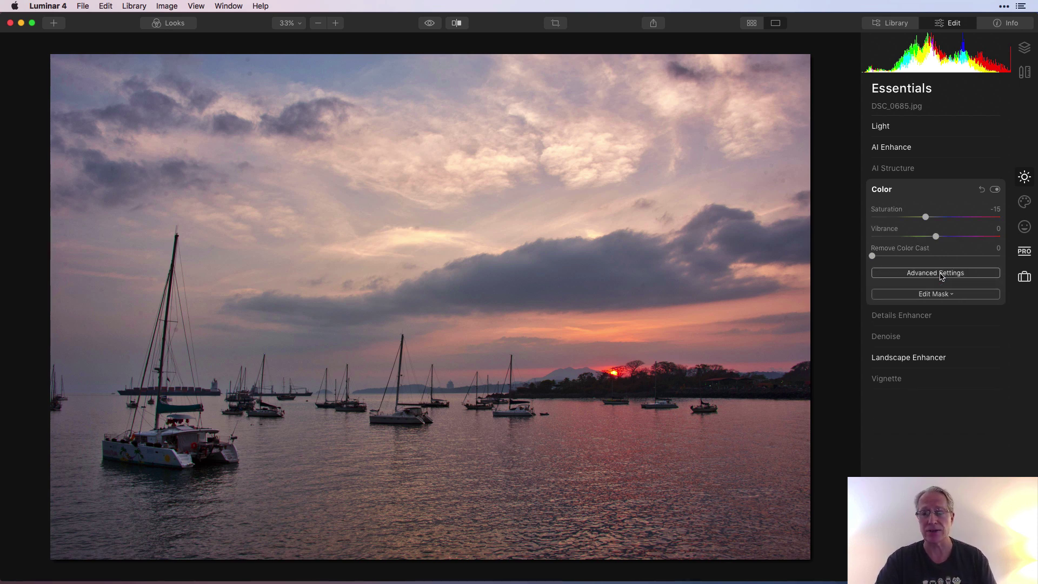
click(949, 190)
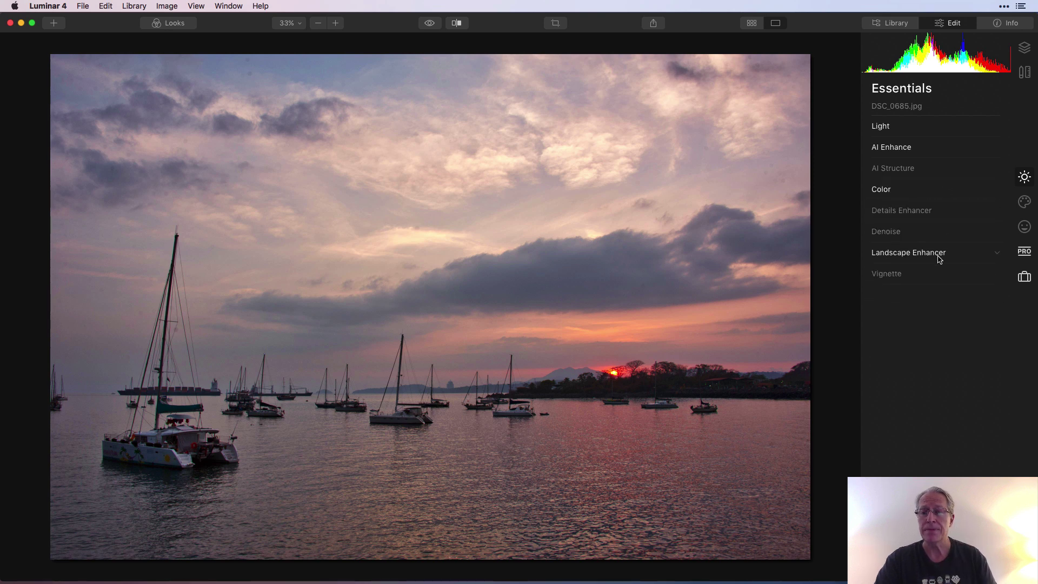
Examine the Landscape Enhancer settings applied by the look, including its advanced settings.
click(938, 257)
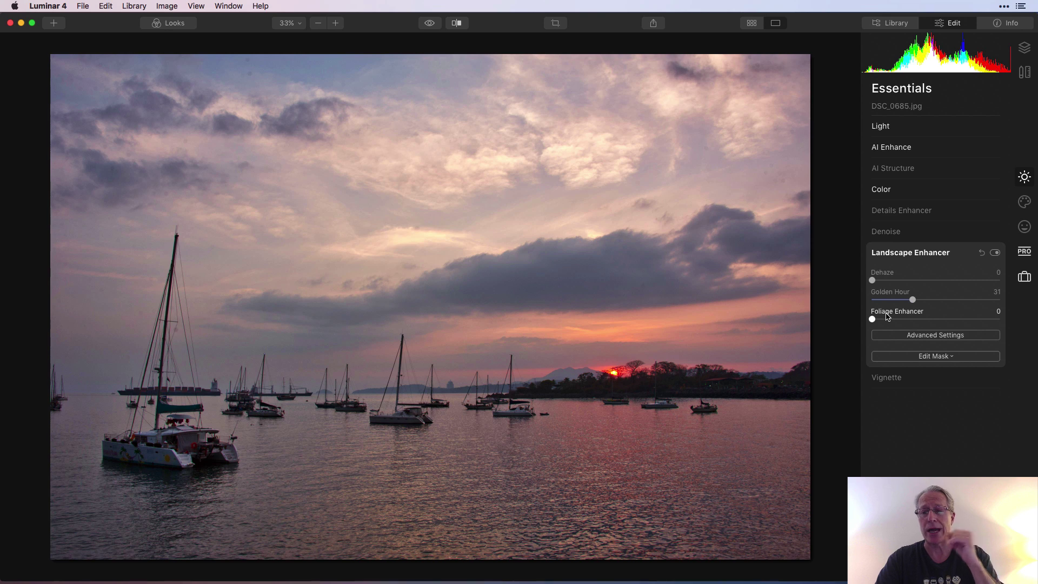
click(922, 335)
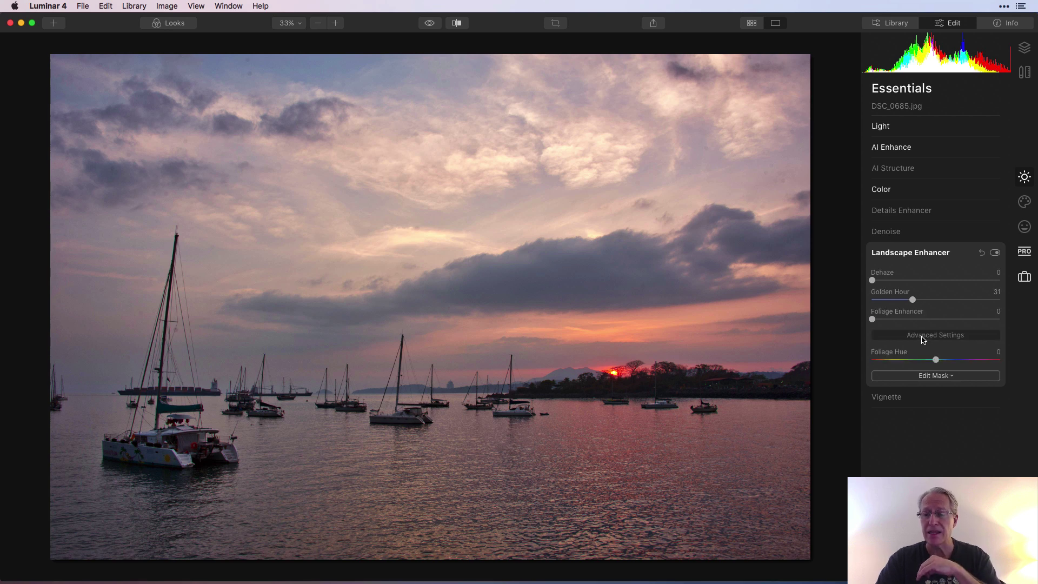
click(939, 336)
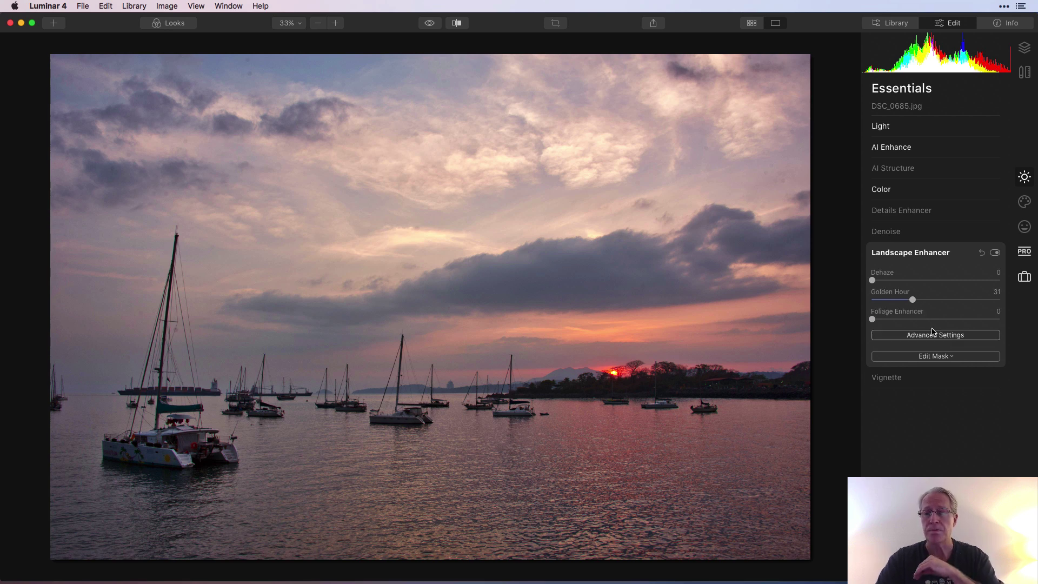
click(961, 253)
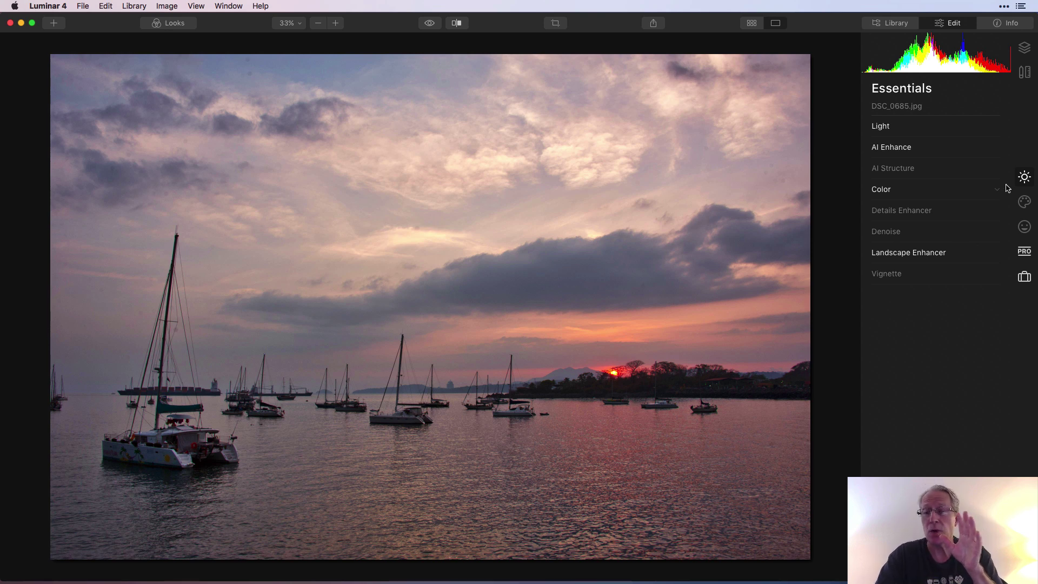
Examine the Color Enhancer settings in the Pro filters, including the advanced Color Balance options.
click(1026, 248)
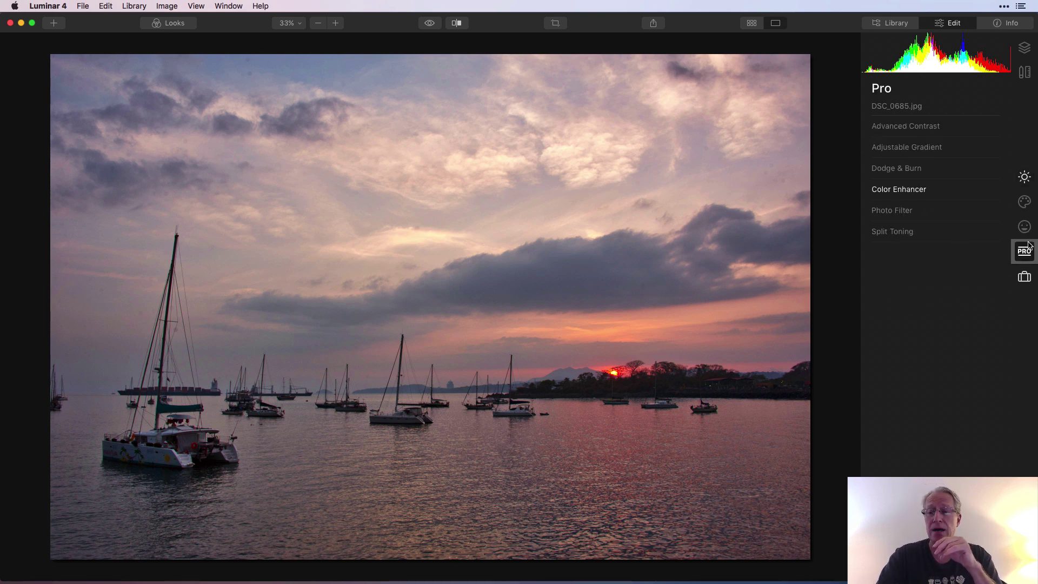
click(908, 189)
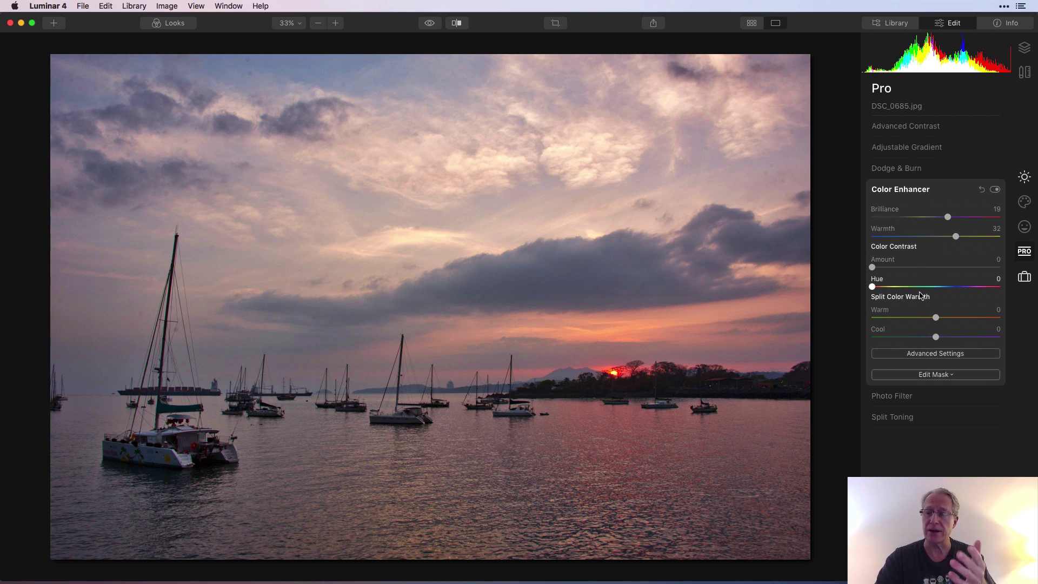
click(916, 354)
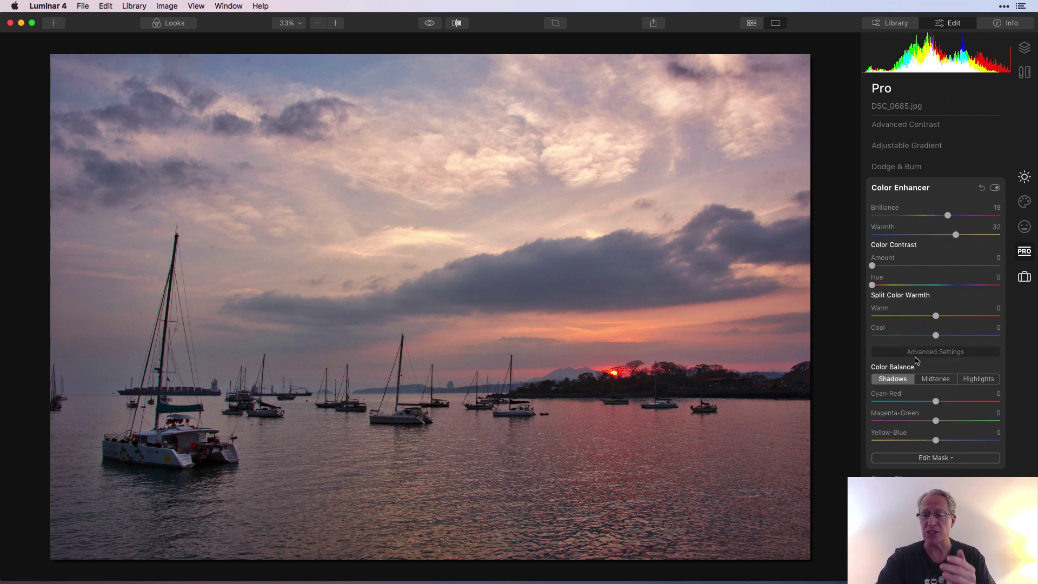
click(917, 354)
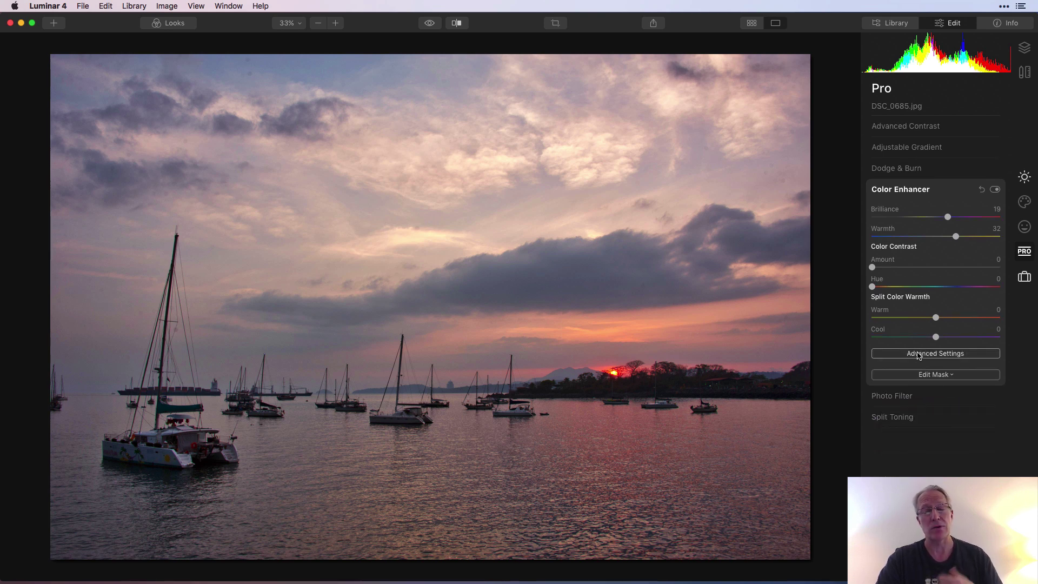
click(958, 194)
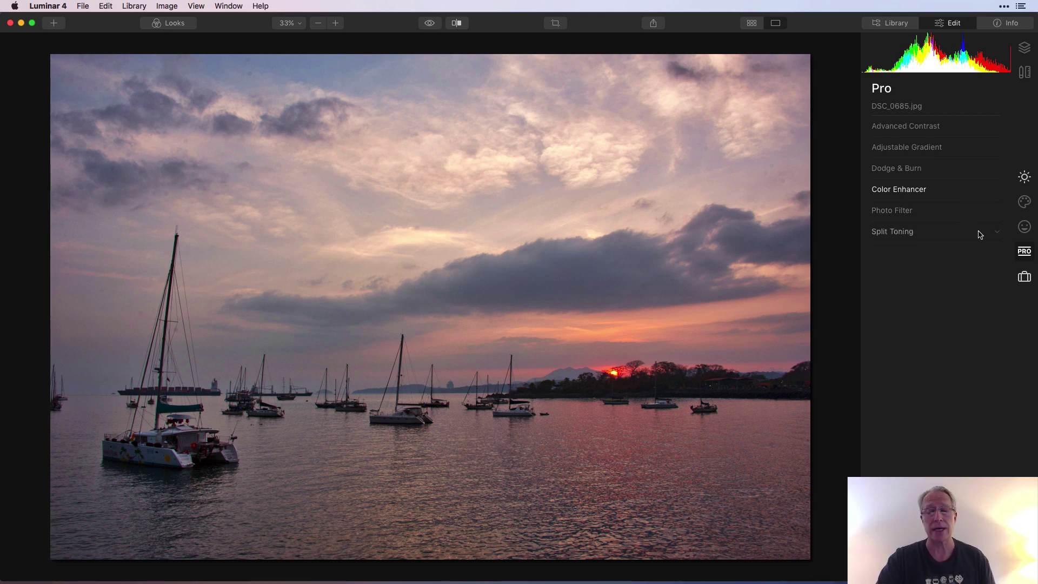
In the Deprecated Tone filter, set Contrast to 18 and Smart Tone to 18, and collapse the filter.
click(1023, 278)
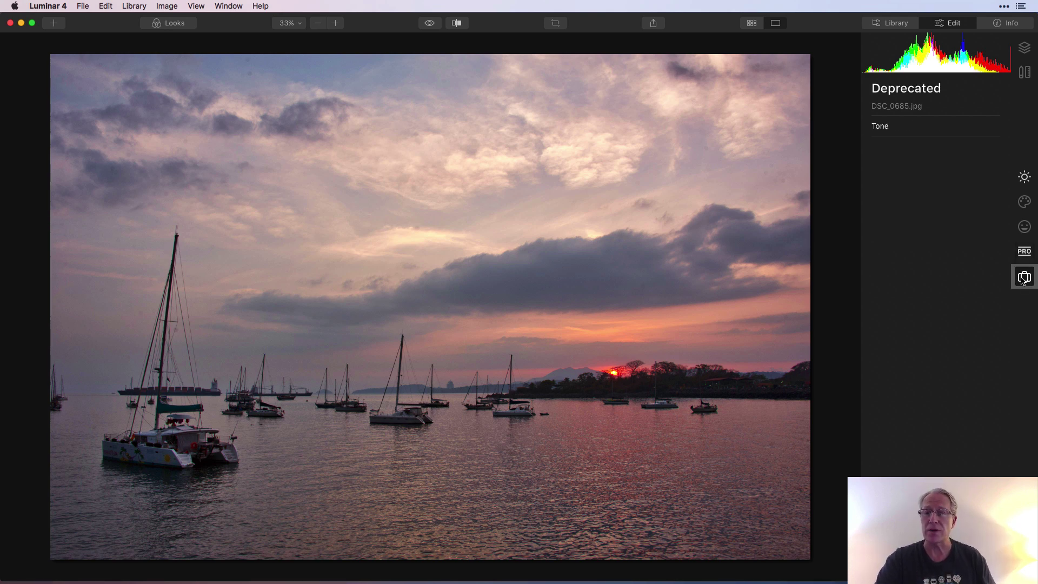
click(902, 130)
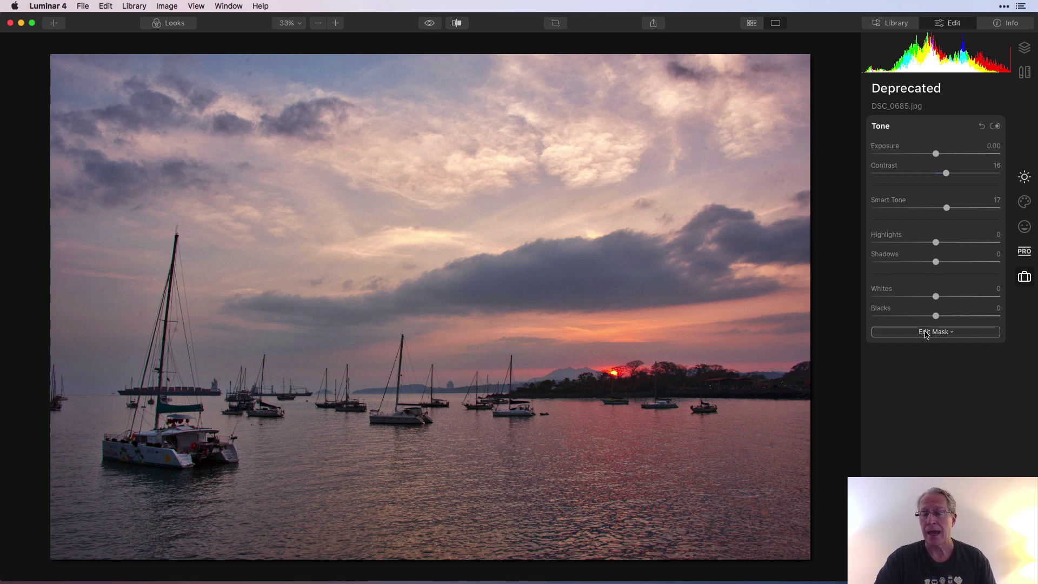
click(942, 125)
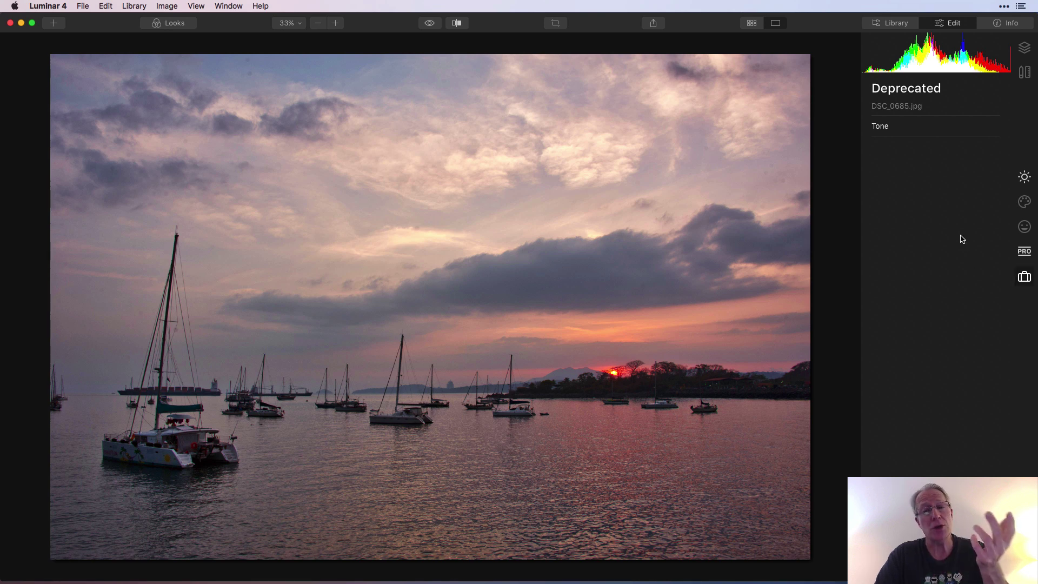
click(939, 129)
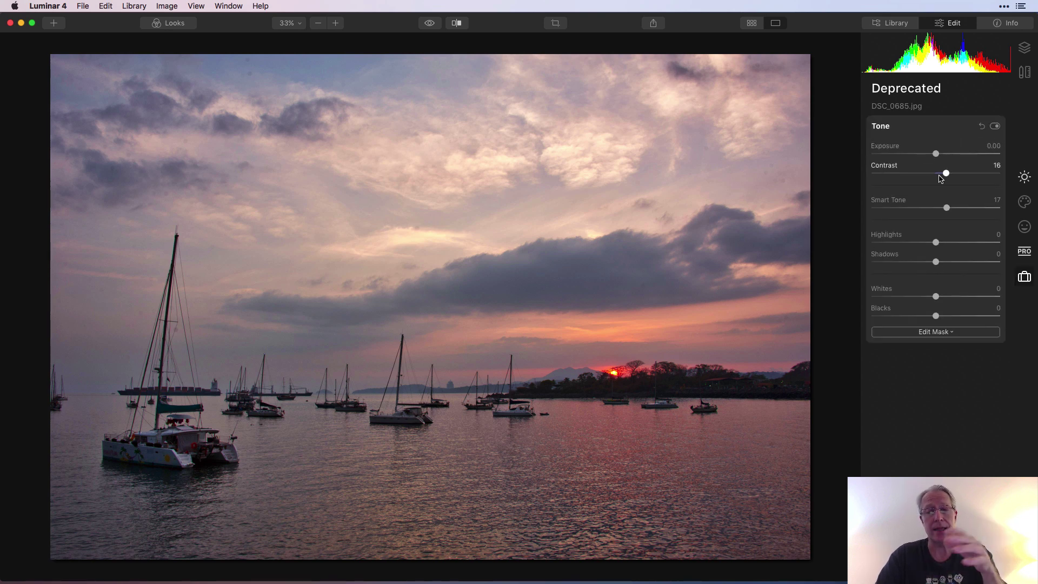
drag(940, 174, 947, 211)
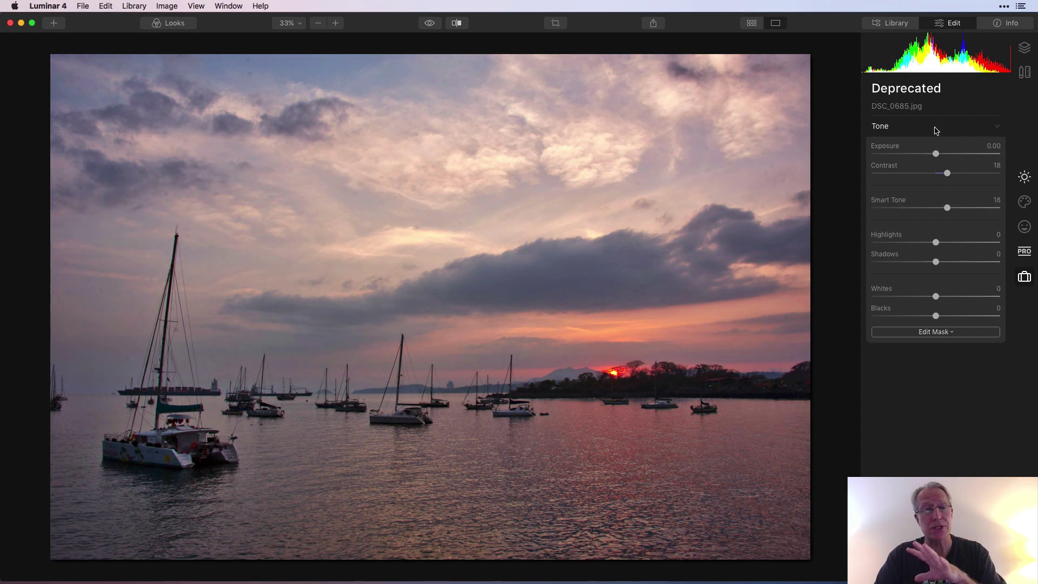
click(935, 131)
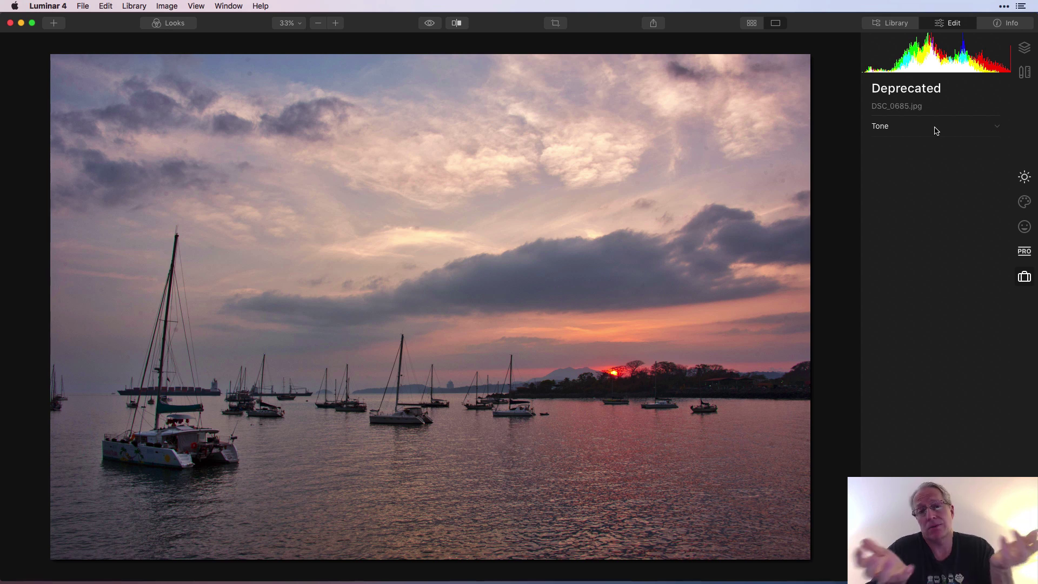
Return to the Lum4 tests gallery and open the rocky beach coastline photo for editing.
click(752, 23)
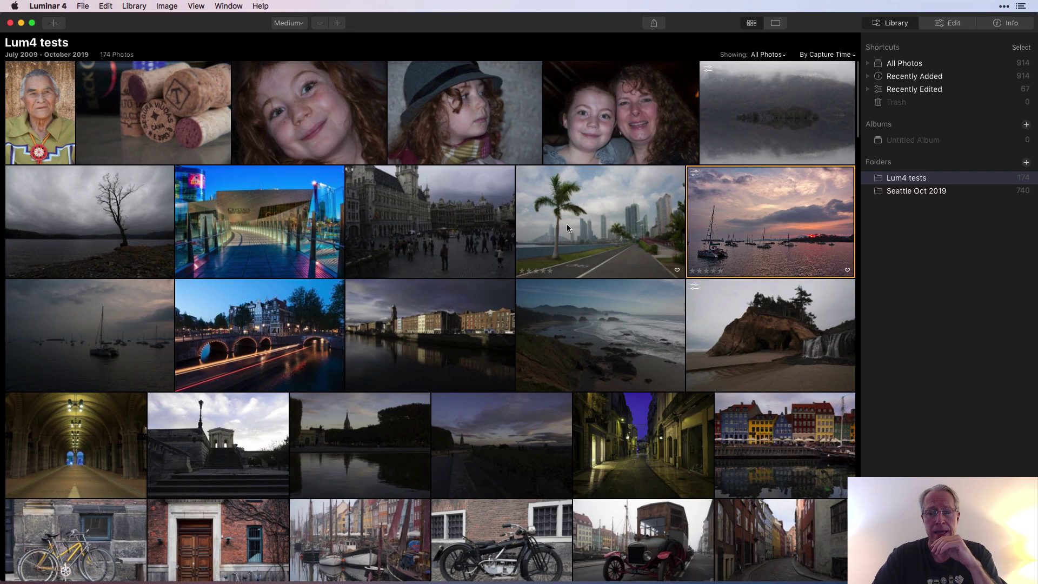
scroll(567, 223, down, 2)
double_click(594, 281)
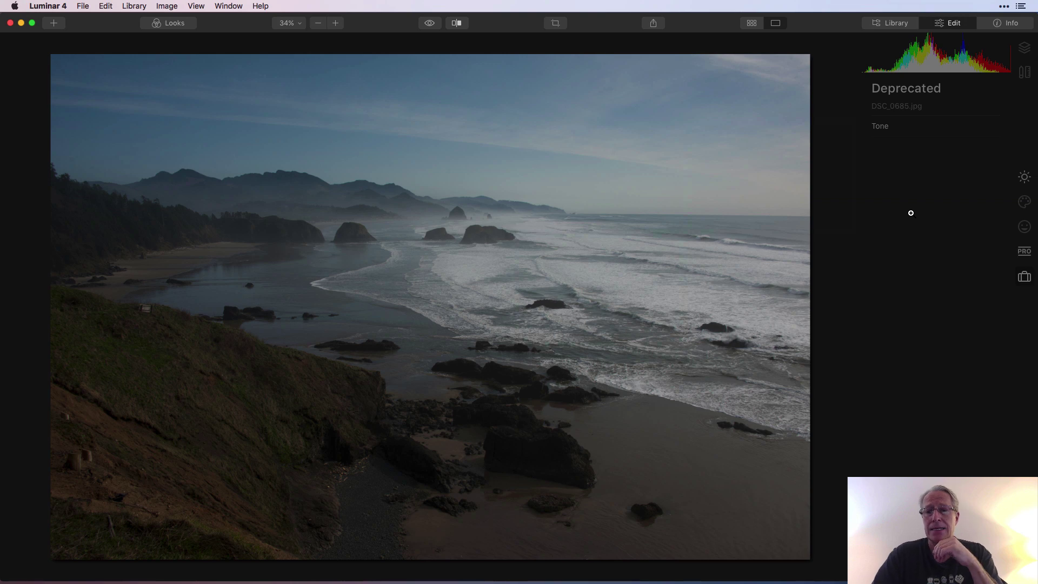
Apply the Scotney Castle look from the London Calling collection to the beach photo and hide the looks strip.
click(162, 23)
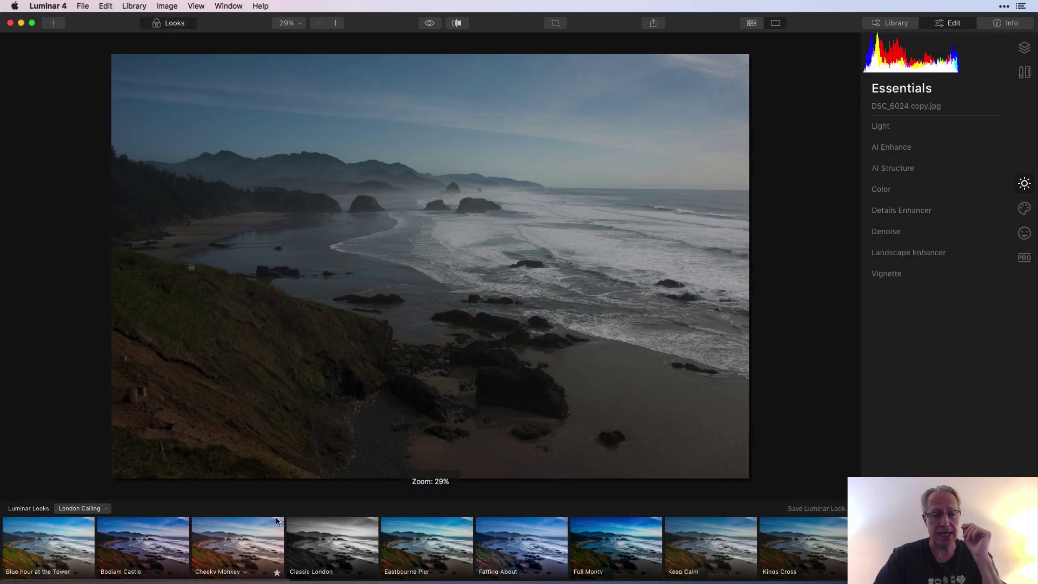
scroll(493, 564, right, 5)
scroll(493, 563, right, 11)
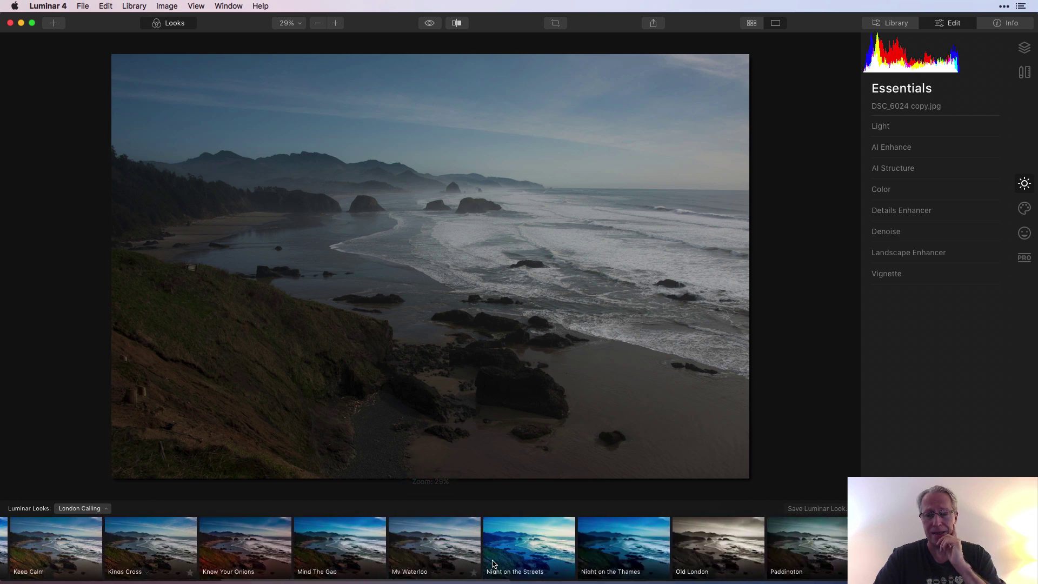
scroll(493, 564, right, 4)
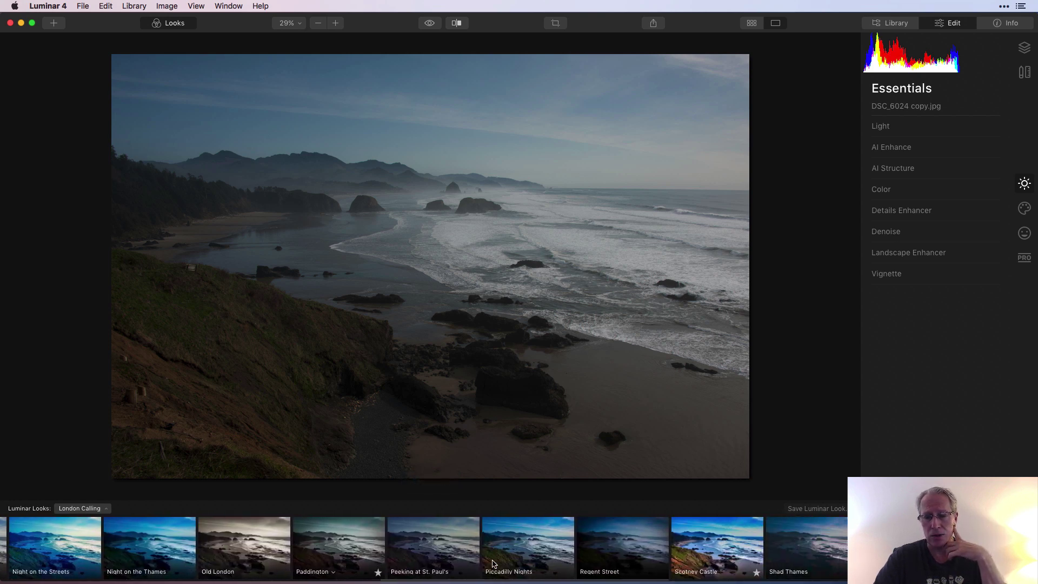
mouse_move(689, 542)
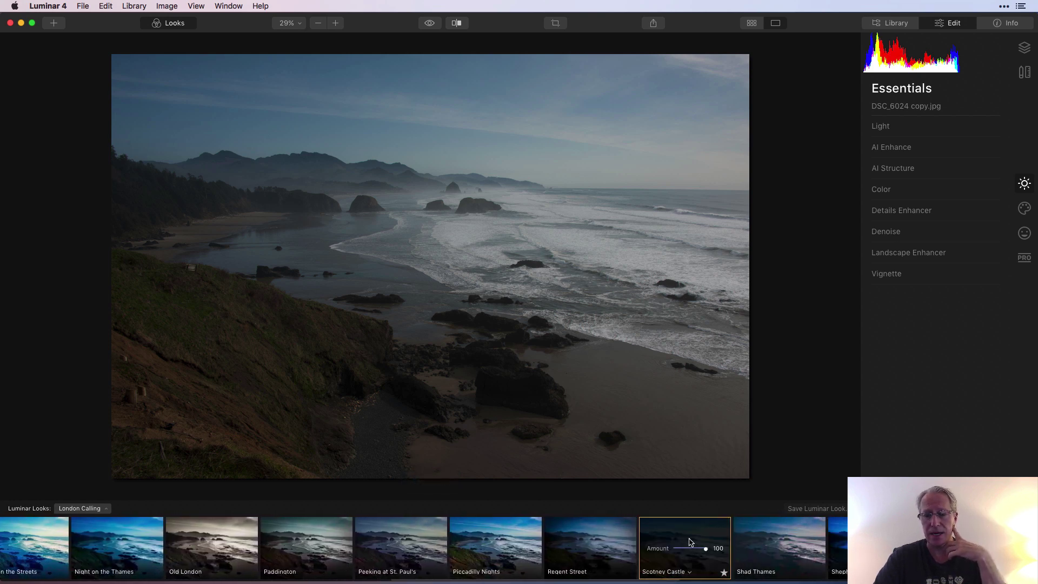
click(170, 23)
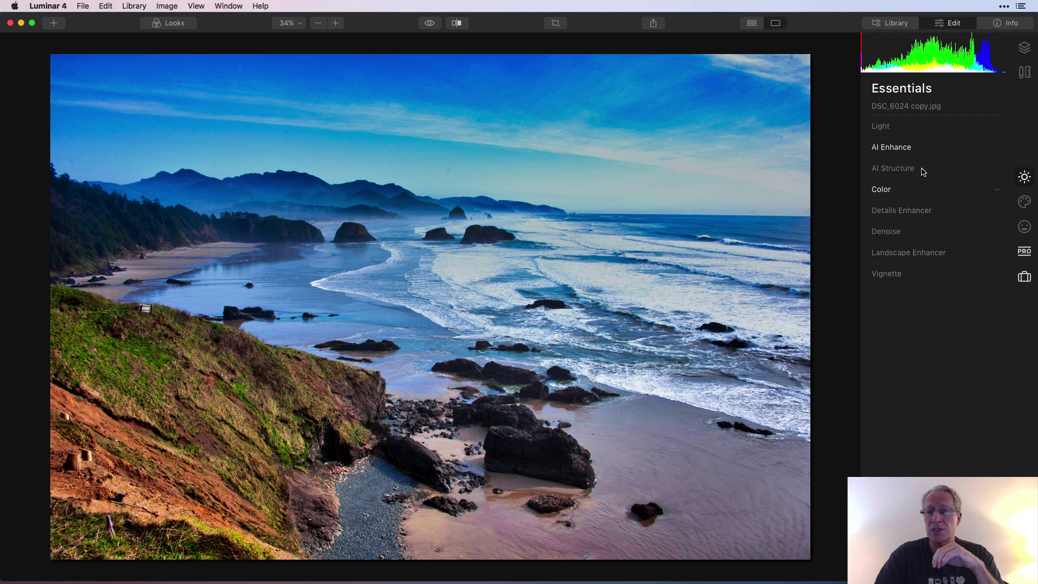
Examine the AI Enhance and Color settings that the look applied in the Essentials filters.
click(934, 151)
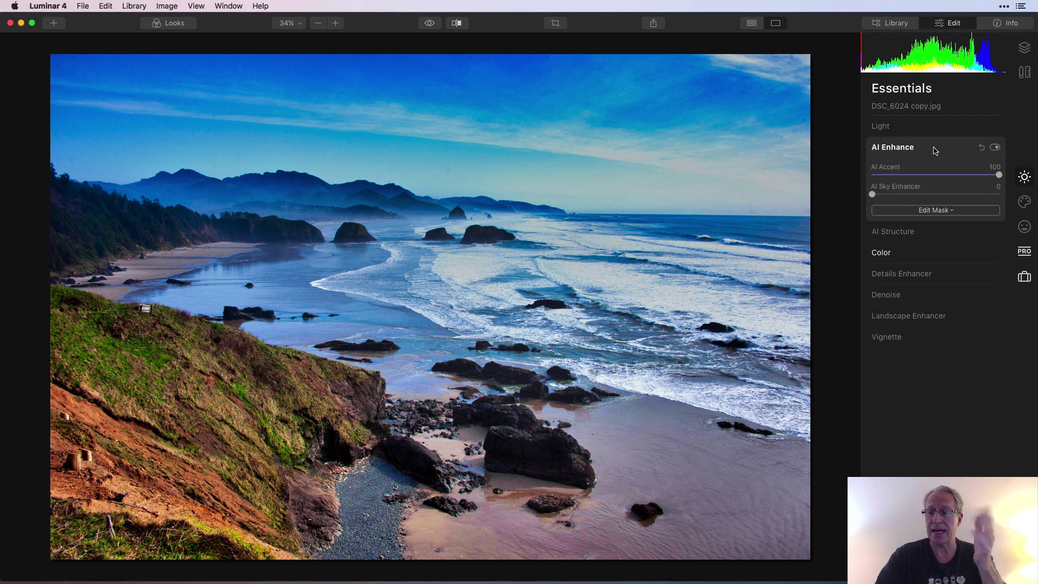
click(934, 150)
click(935, 189)
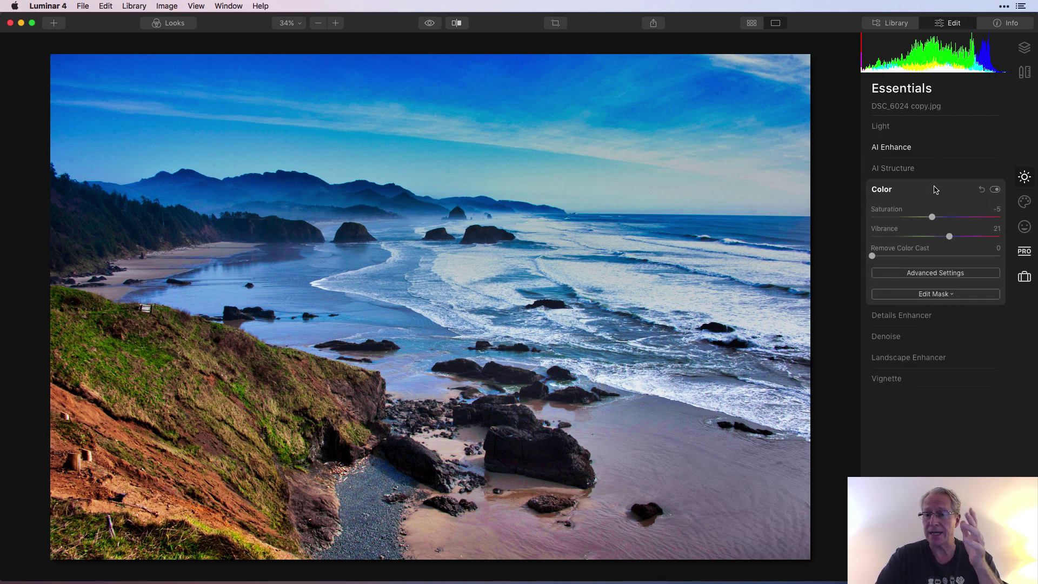
click(934, 189)
Examine the Adjustable Gradient settings in the Pro filters for both the top and bottom of the photo.
click(1024, 251)
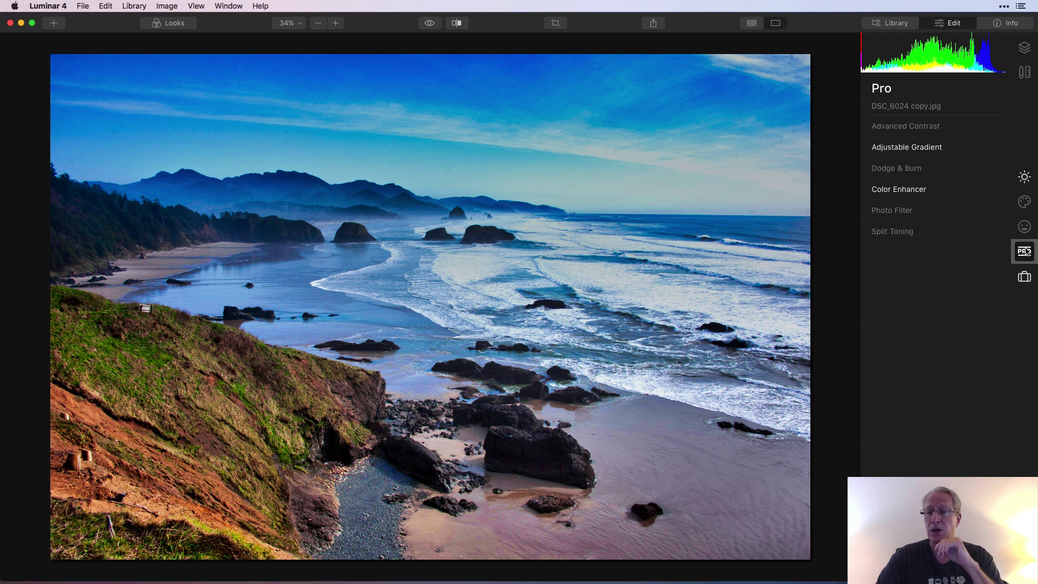
click(927, 150)
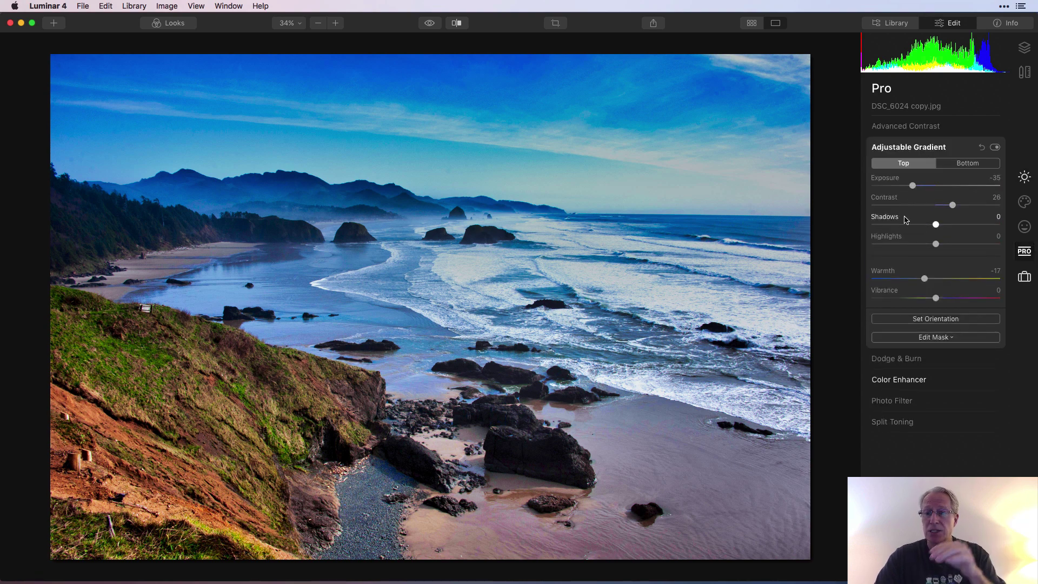
click(967, 164)
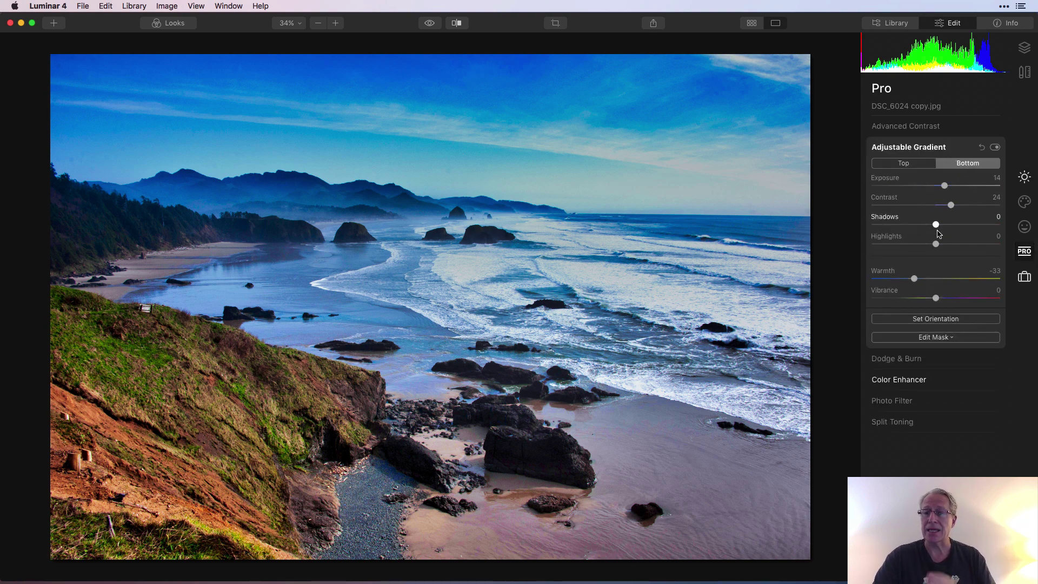
click(903, 164)
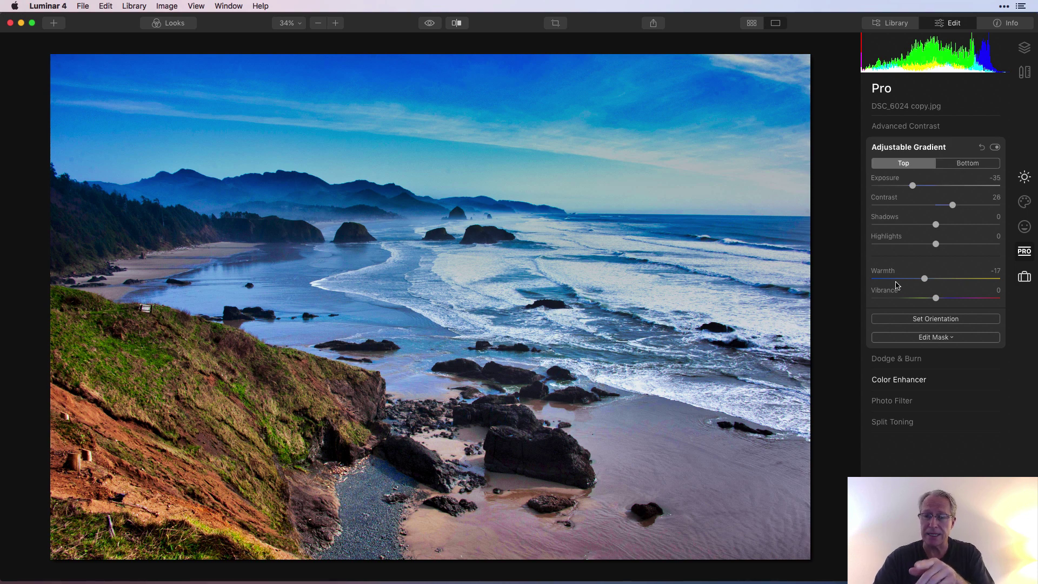
click(949, 148)
Examine the Color Enhancer settings, including the advanced Color Balance for shadows, midtones and highlights.
click(947, 199)
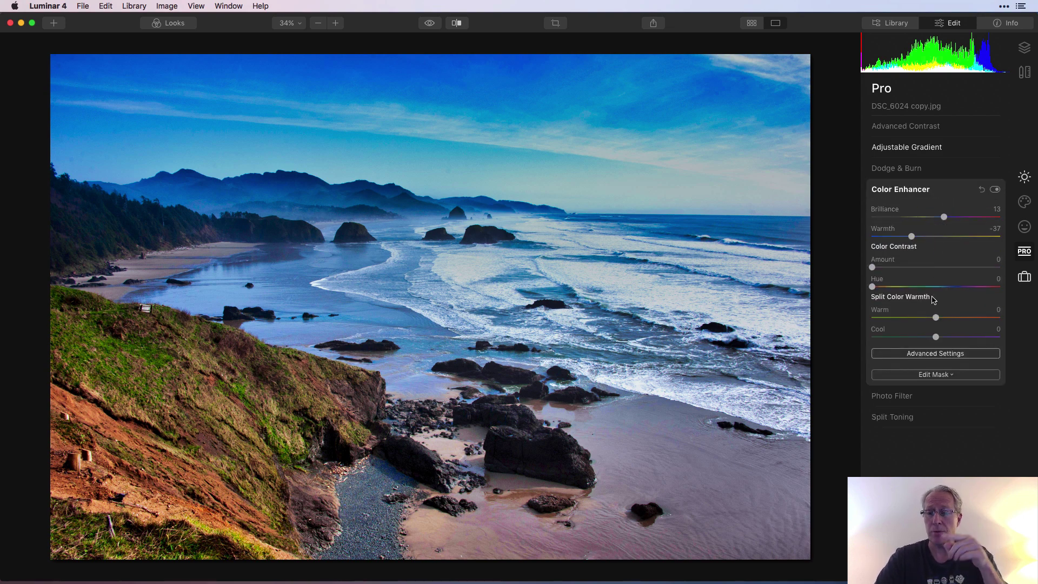
click(929, 355)
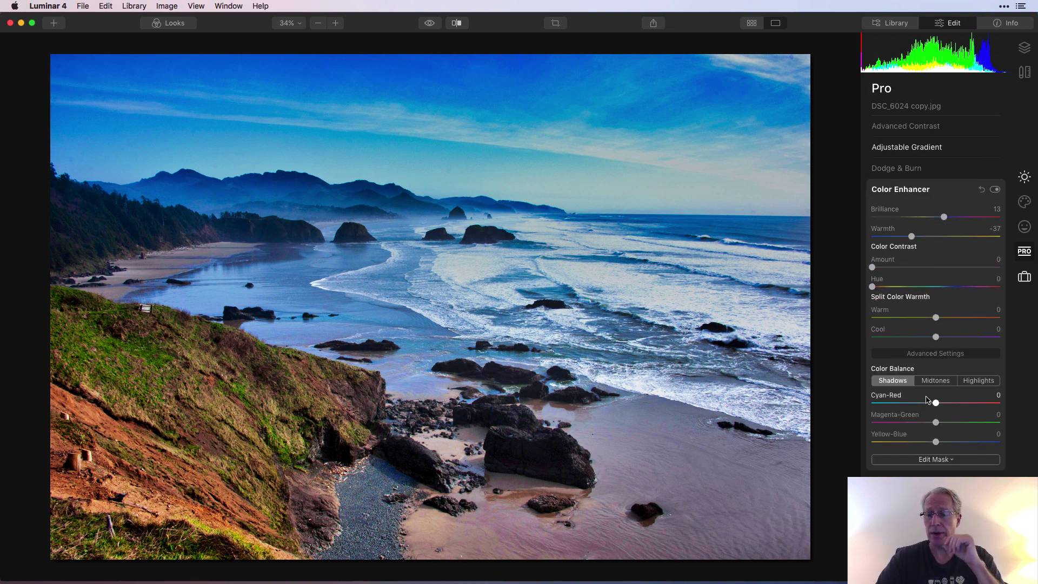
click(945, 381)
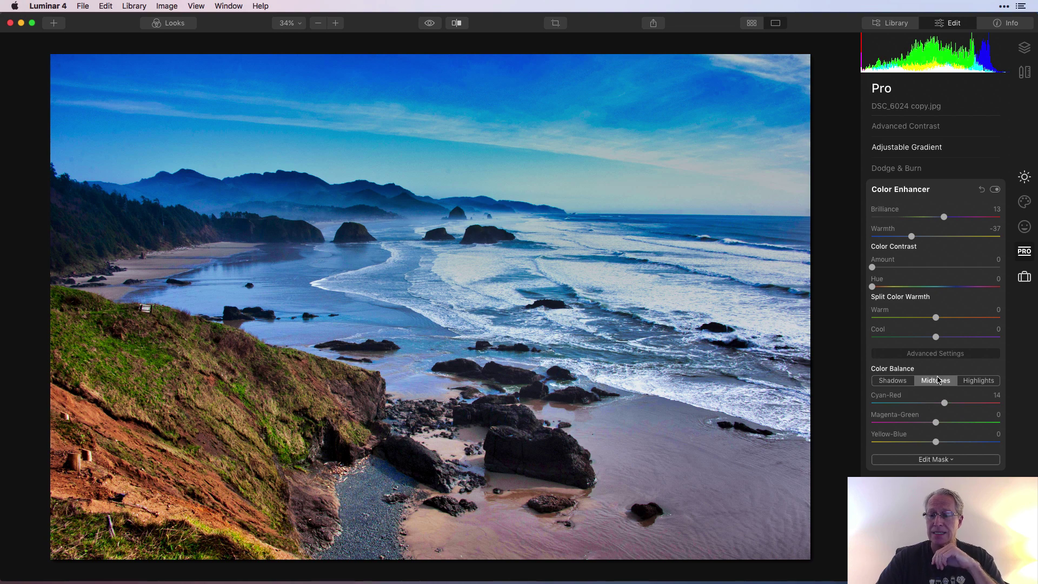
click(983, 381)
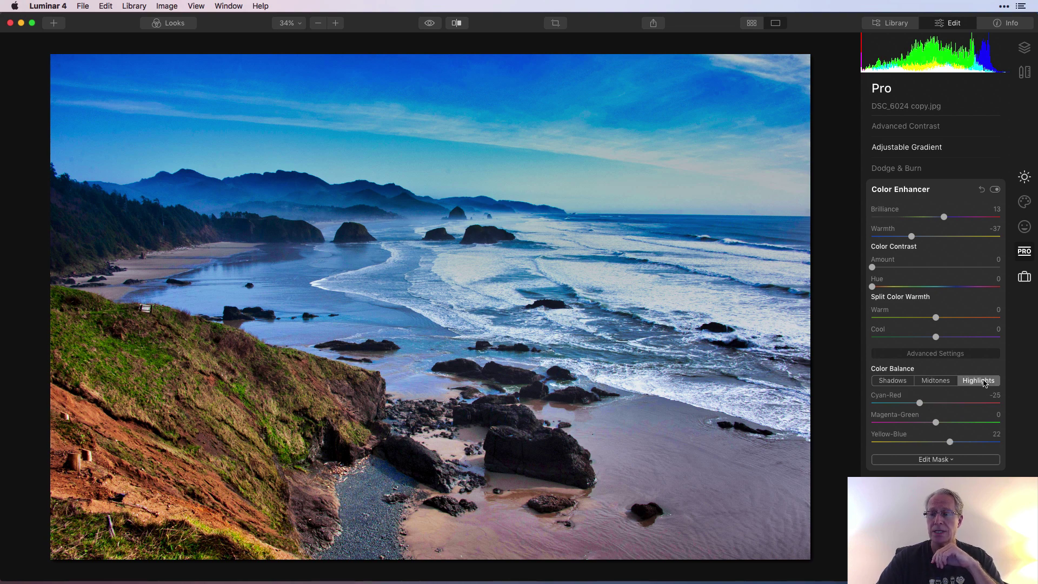
click(962, 352)
click(962, 191)
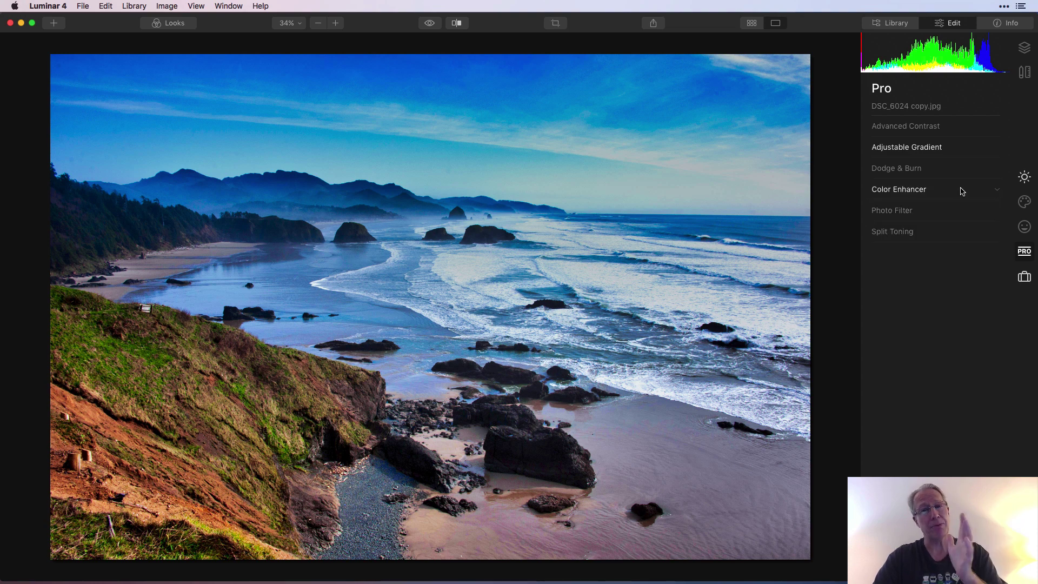
Examine the Tone and Clarity settings that the look applied in the Deprecated filters.
click(1025, 278)
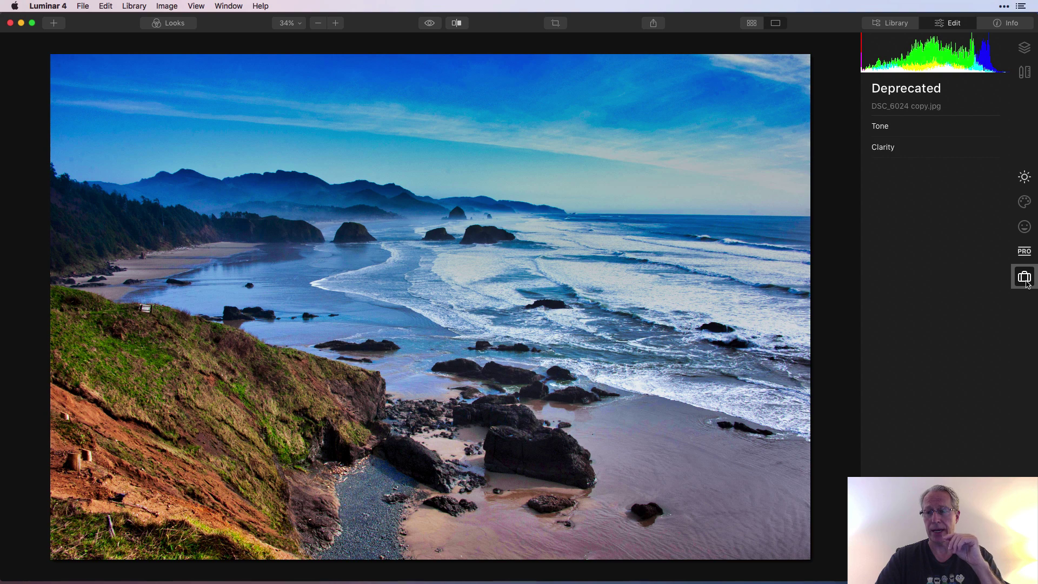
click(923, 131)
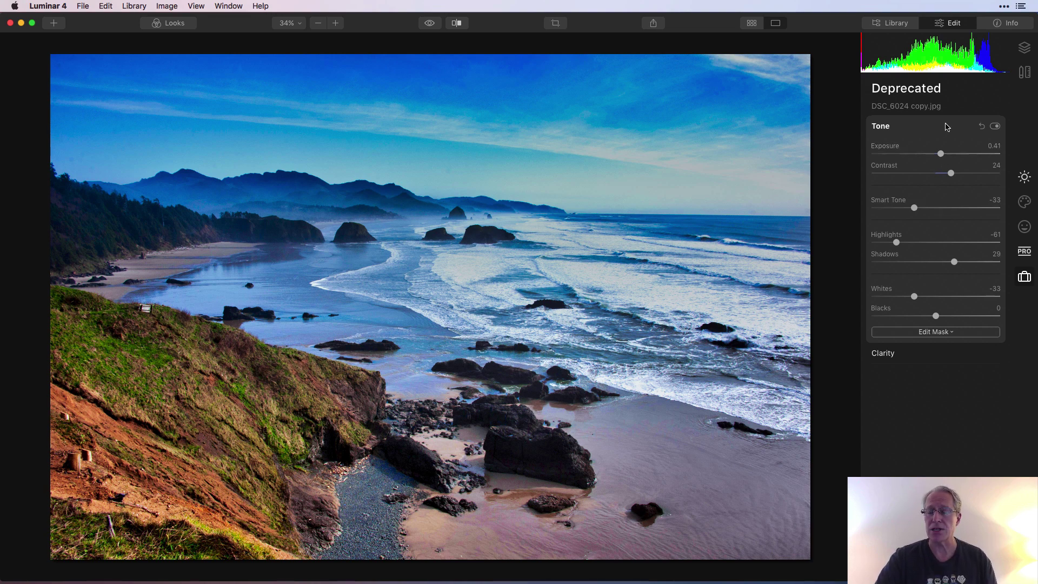
click(919, 126)
click(931, 157)
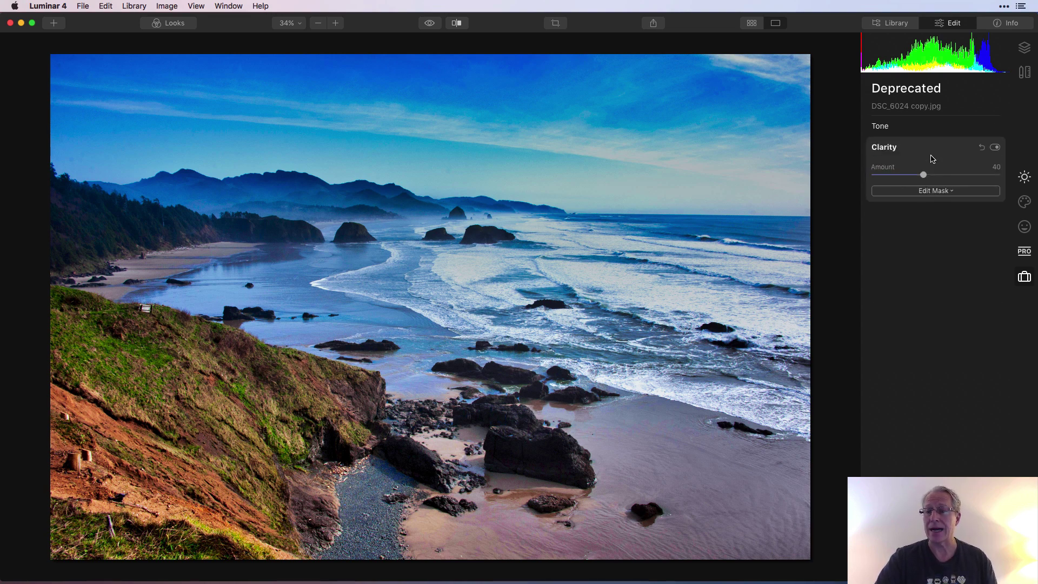
click(932, 157)
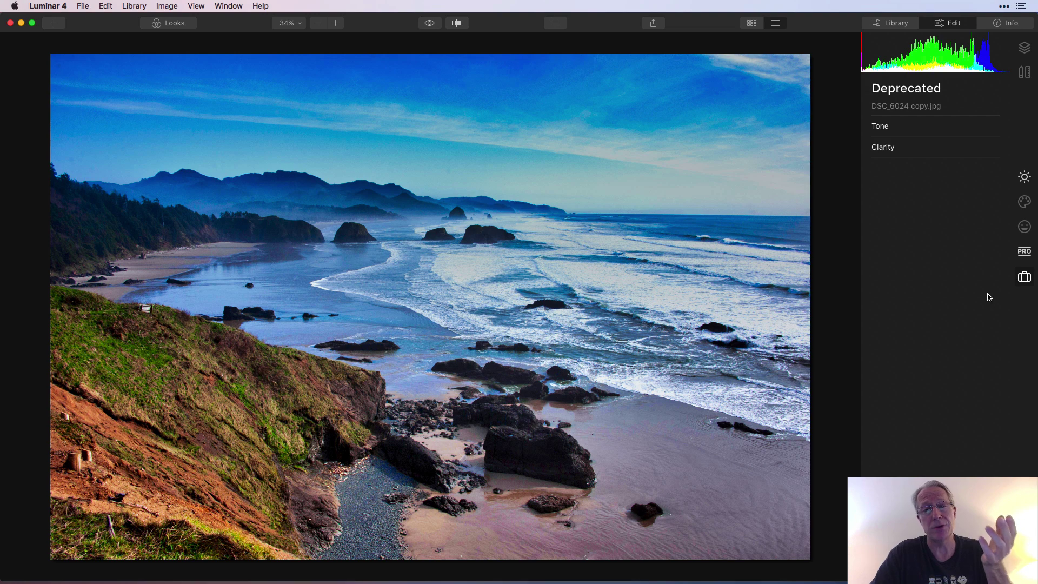
In the Deprecated Tone filter, set Contrast to 14, Smart Tone to -14 and Shadows to 10, and collapse the filter.
click(880, 126)
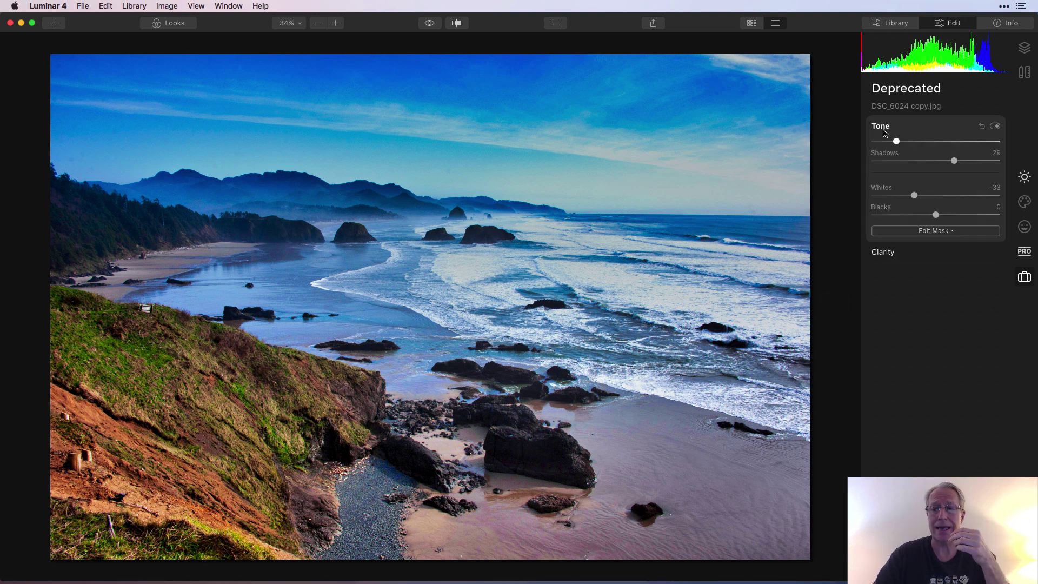
drag(950, 173, 945, 173)
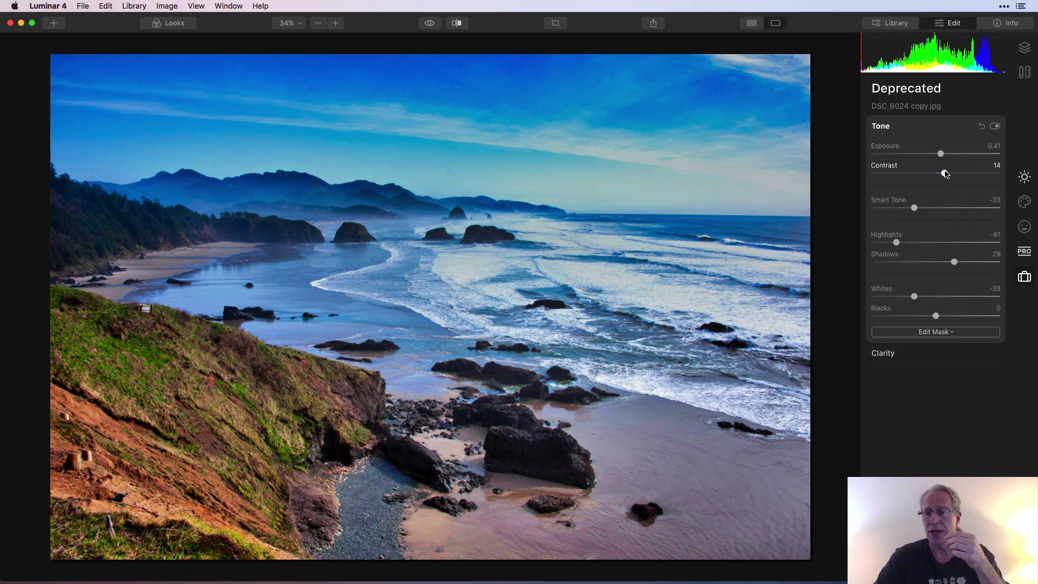
click(926, 209)
click(944, 262)
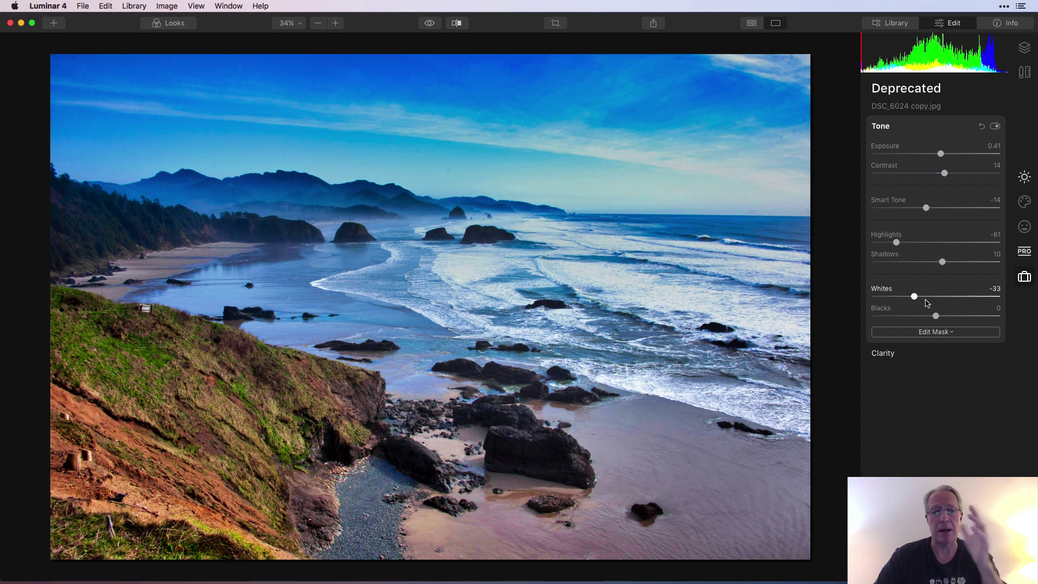
click(938, 130)
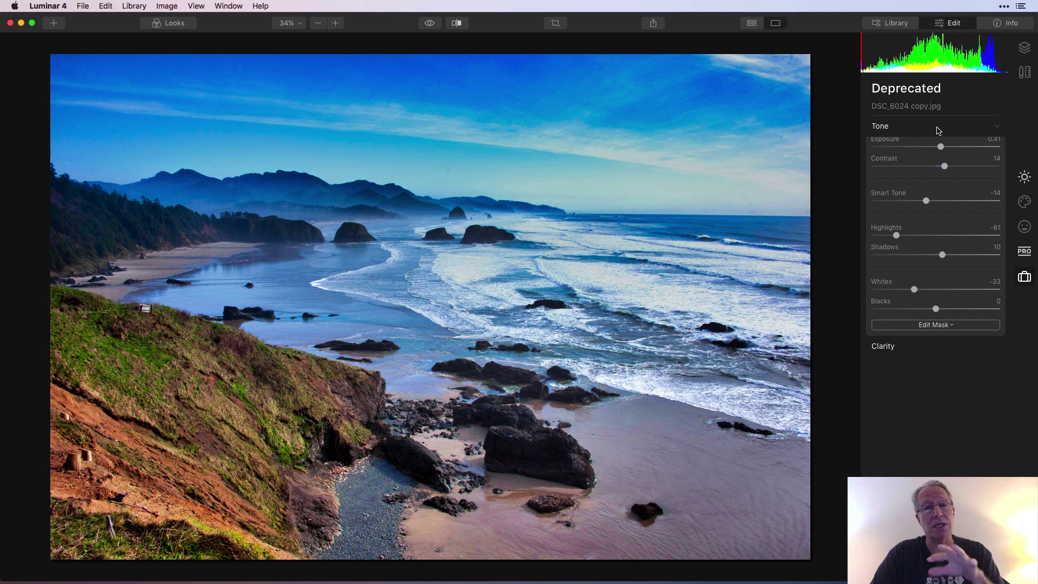